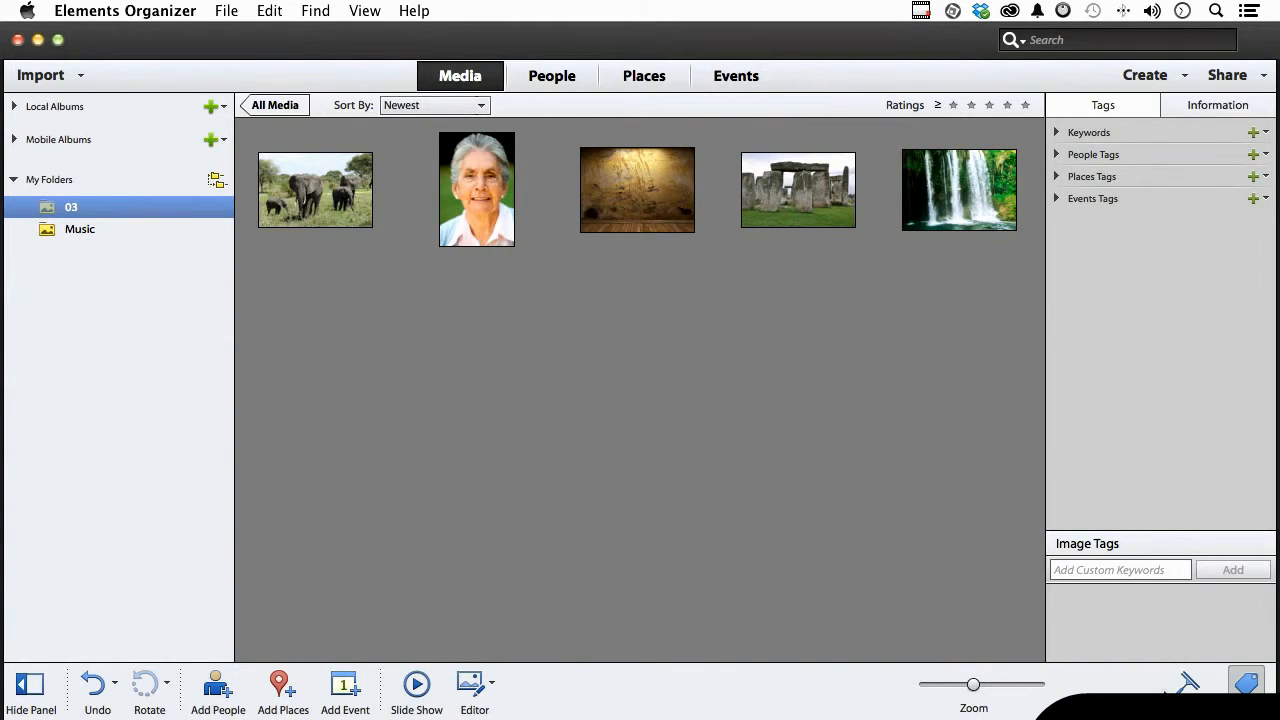
click(1246, 699)
click(1246, 684)
click(1217, 106)
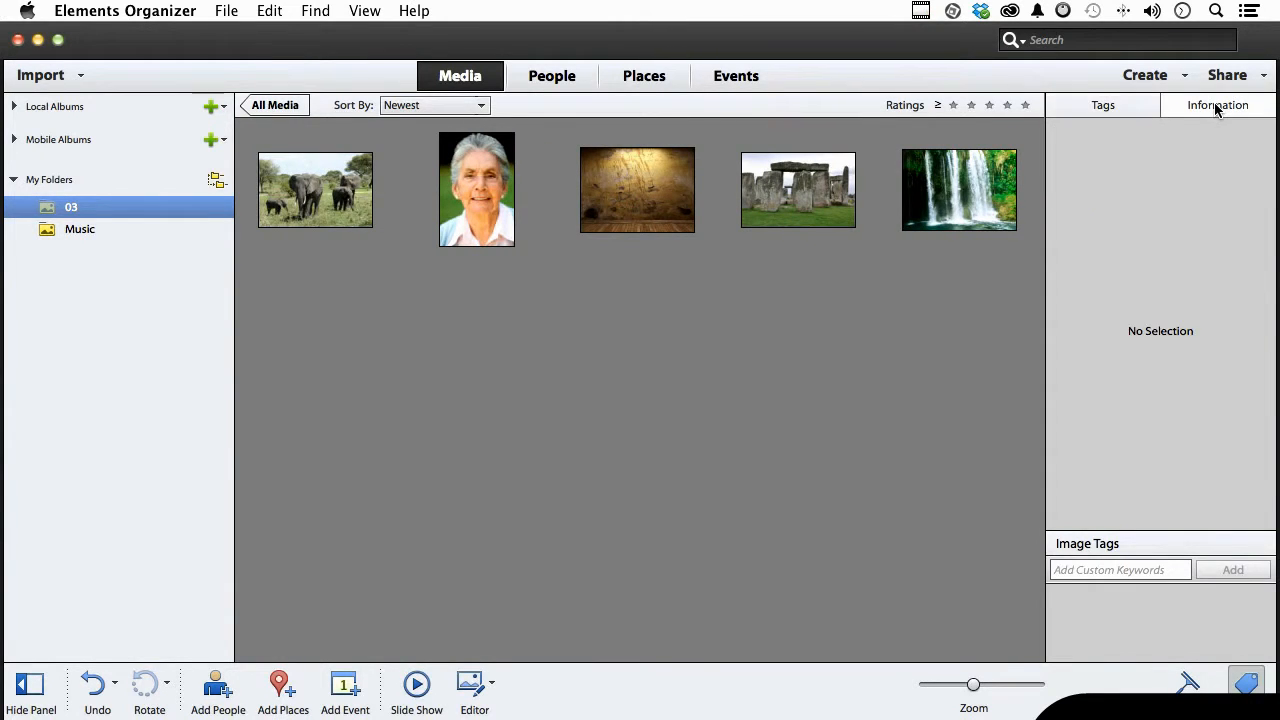
click(1131, 99)
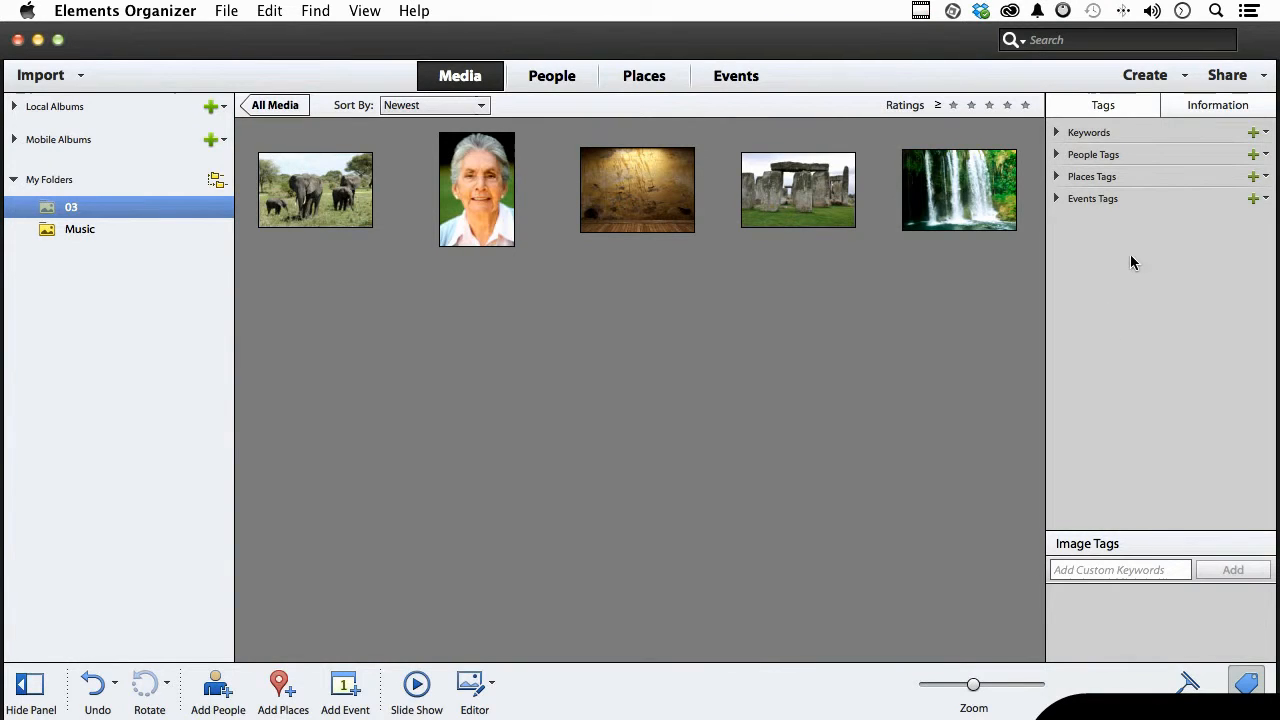
Apply the Color keyword tag to all the photos in folder 03
click(1058, 134)
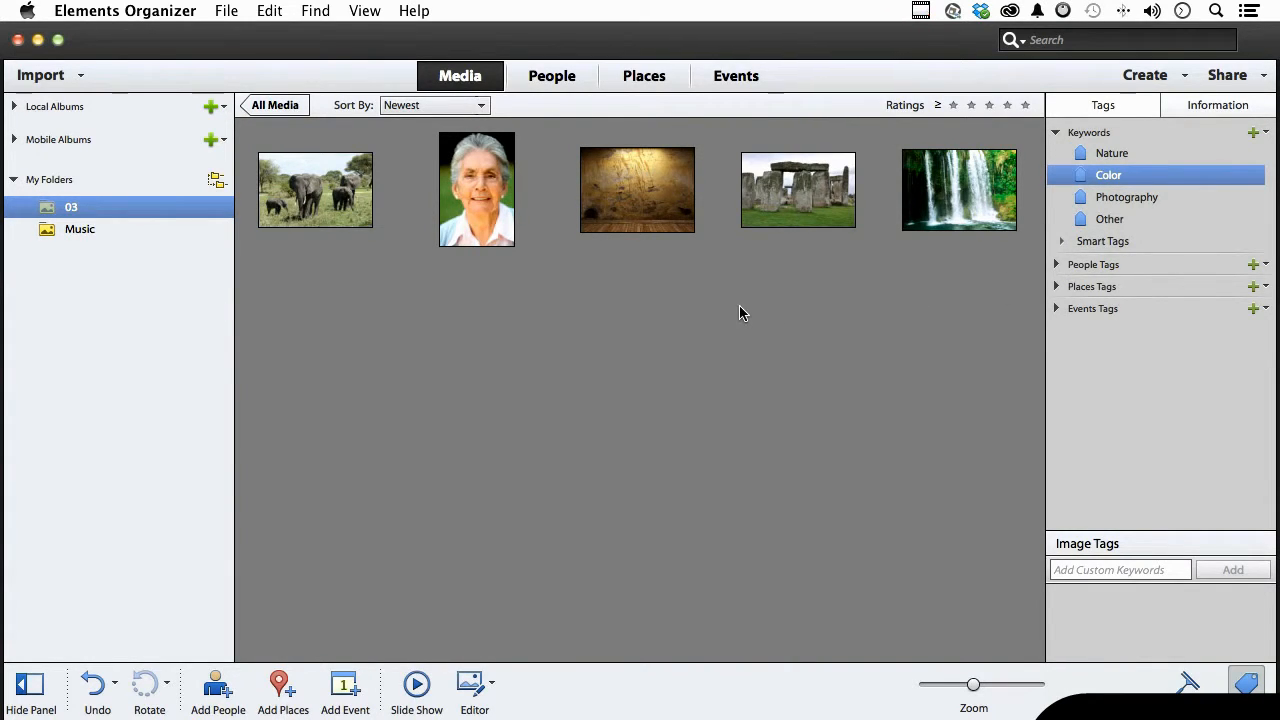
key(super+a)
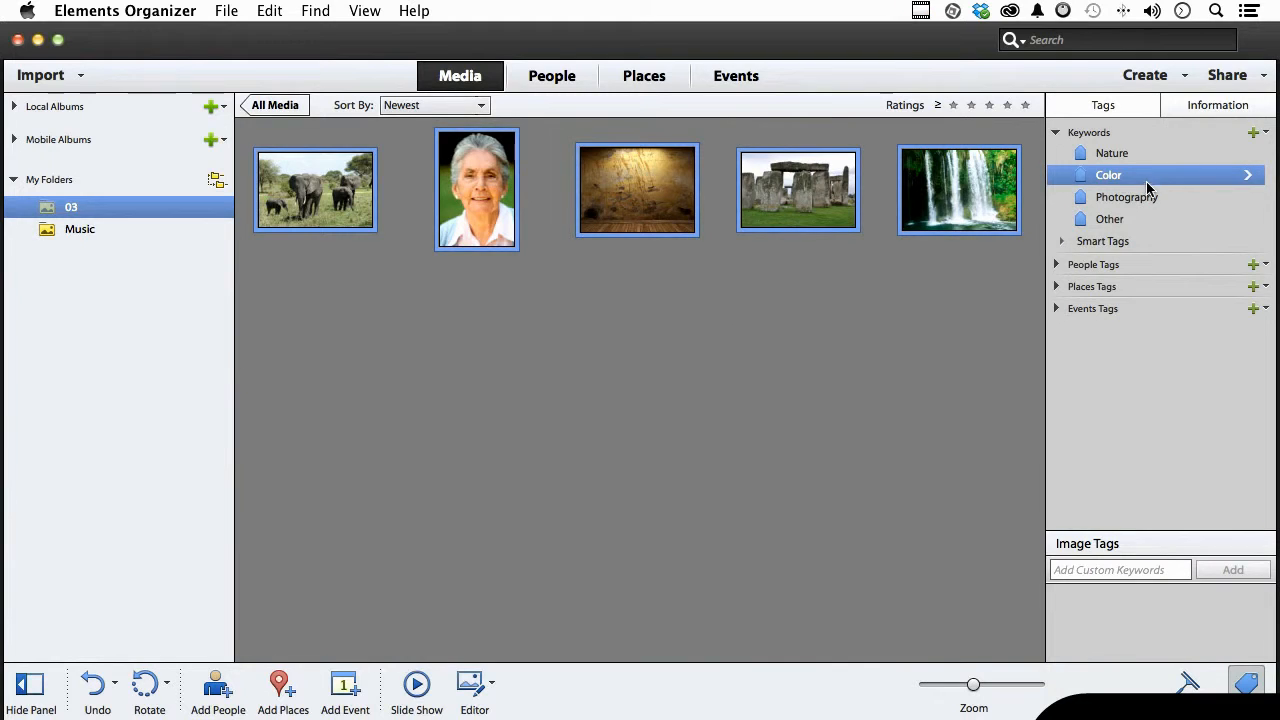
right_click(1119, 180)
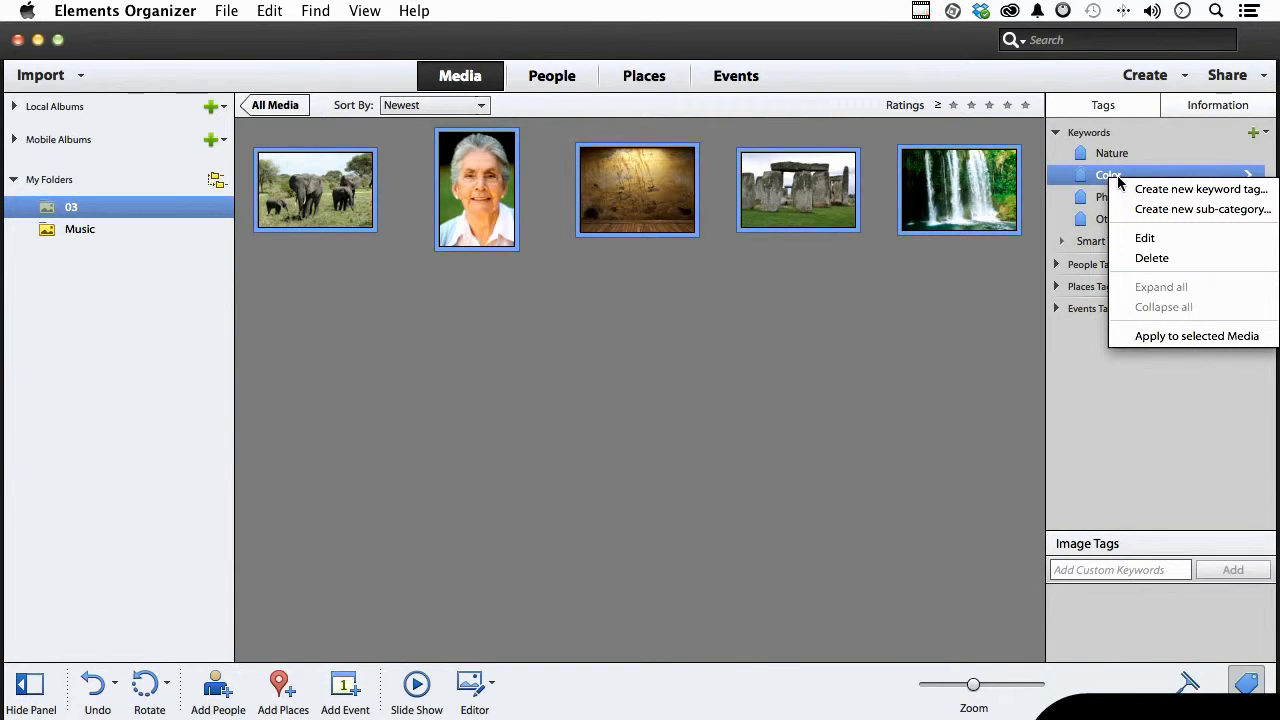
click(1167, 336)
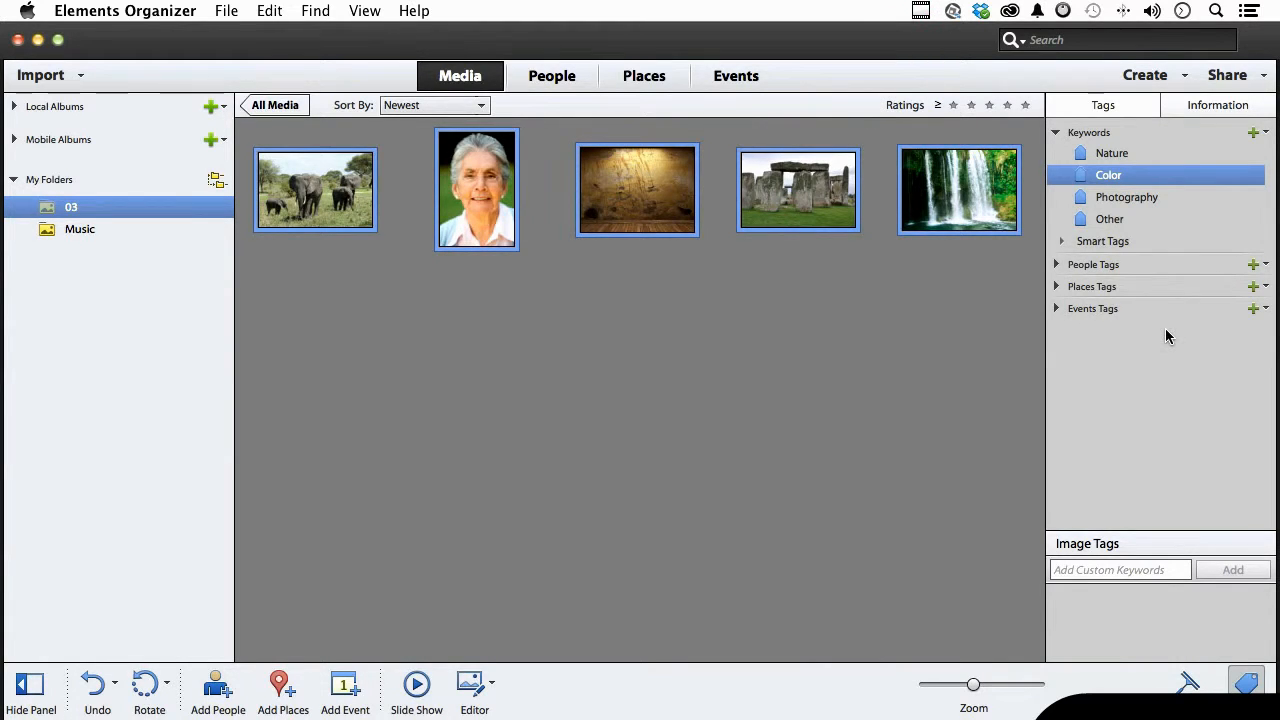
Create a keyword tag named PhotoSpin in the Photography category
click(1253, 133)
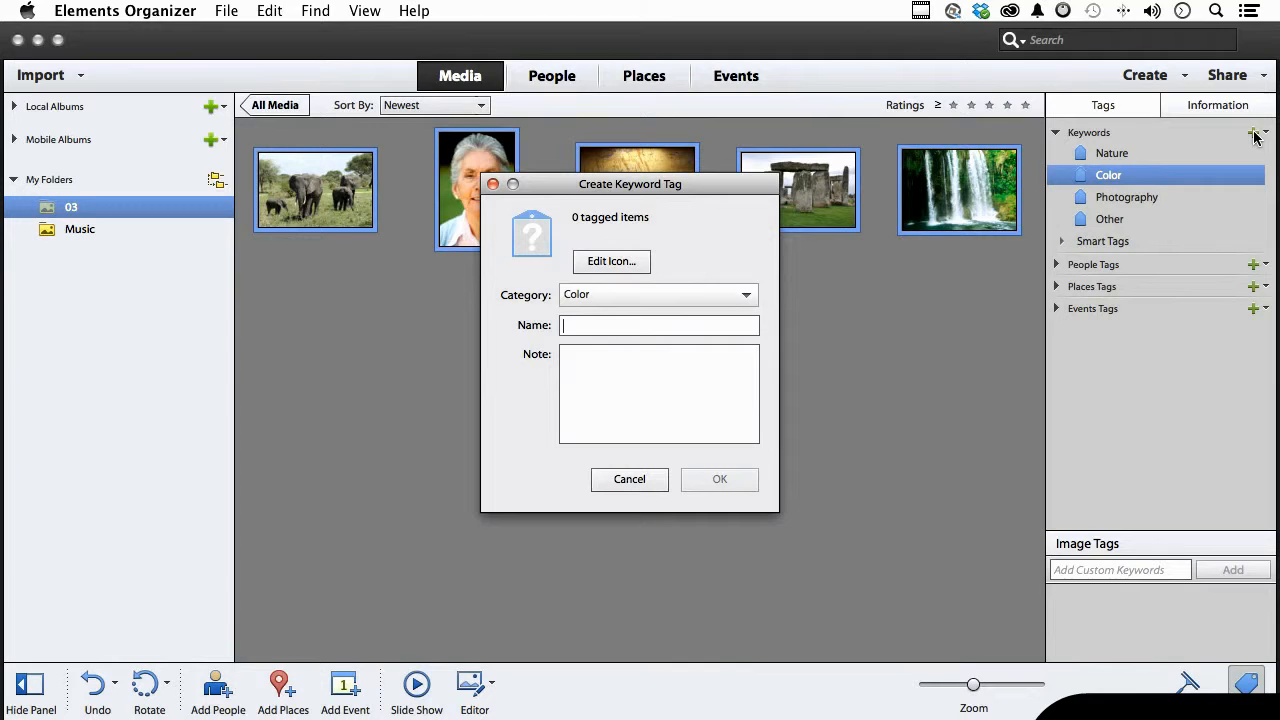
click(616, 293)
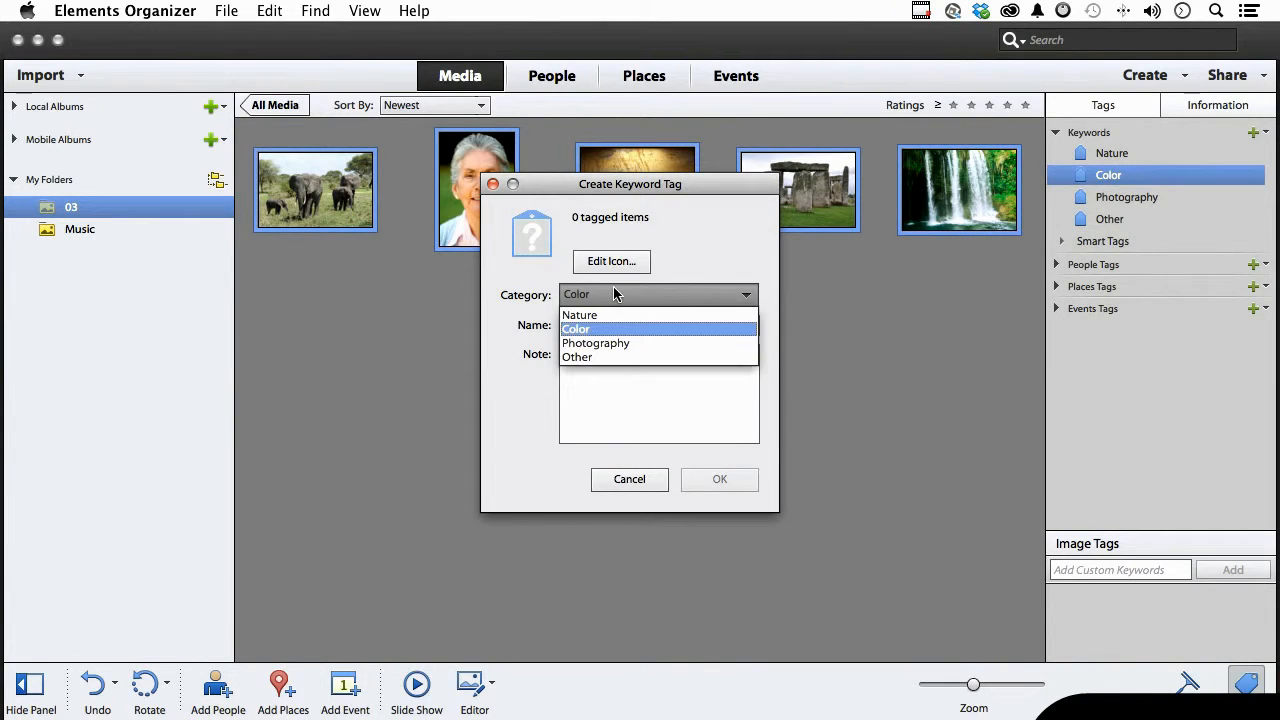
click(618, 345)
text(PhotoSpin)
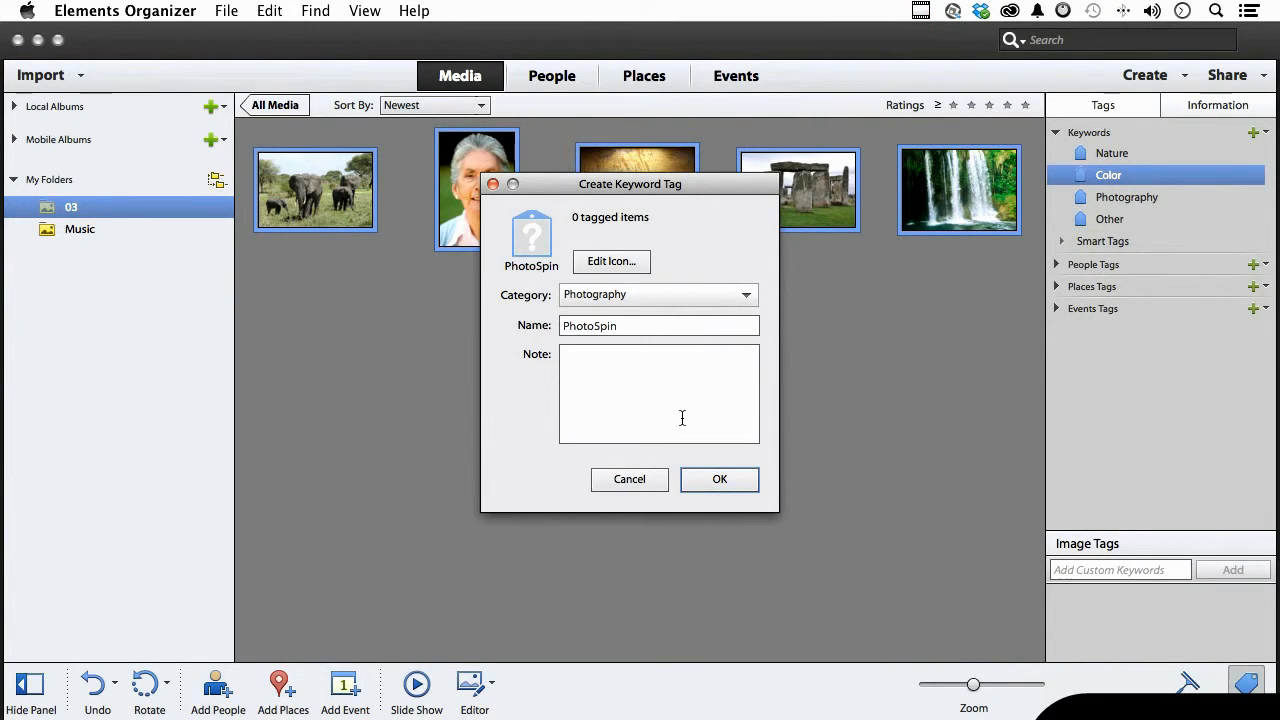
click(718, 481)
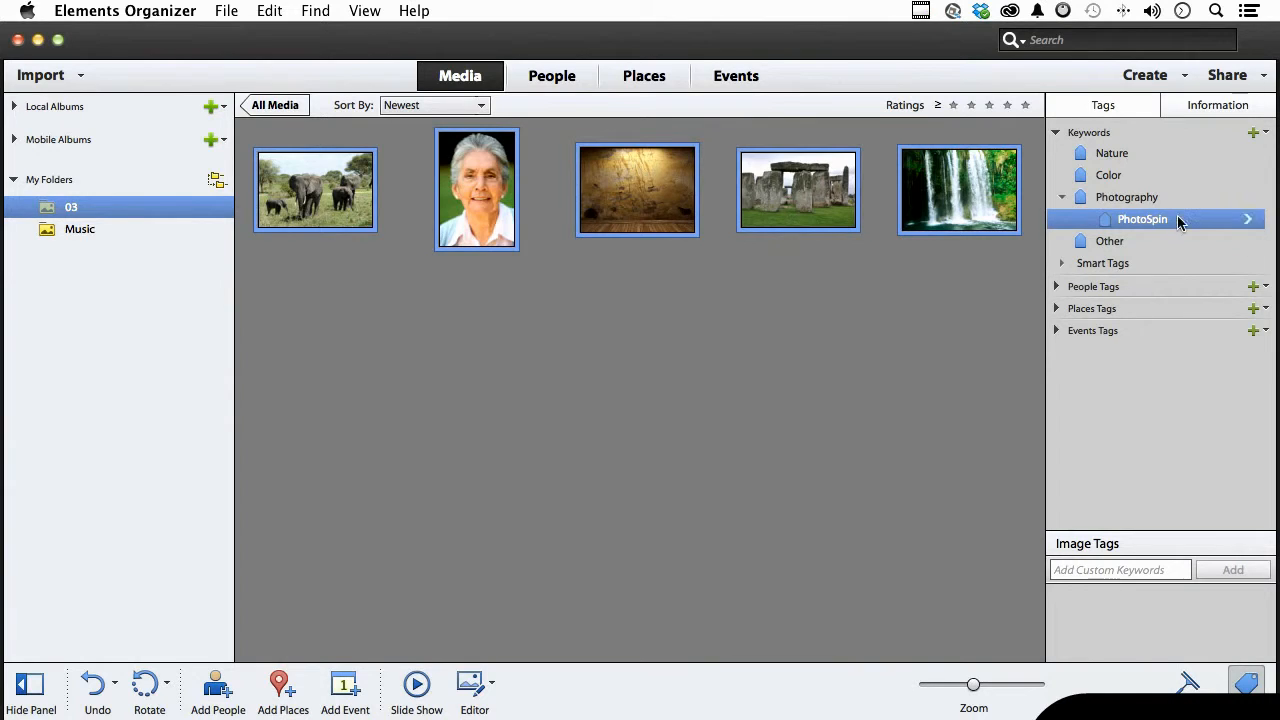
click(1064, 199)
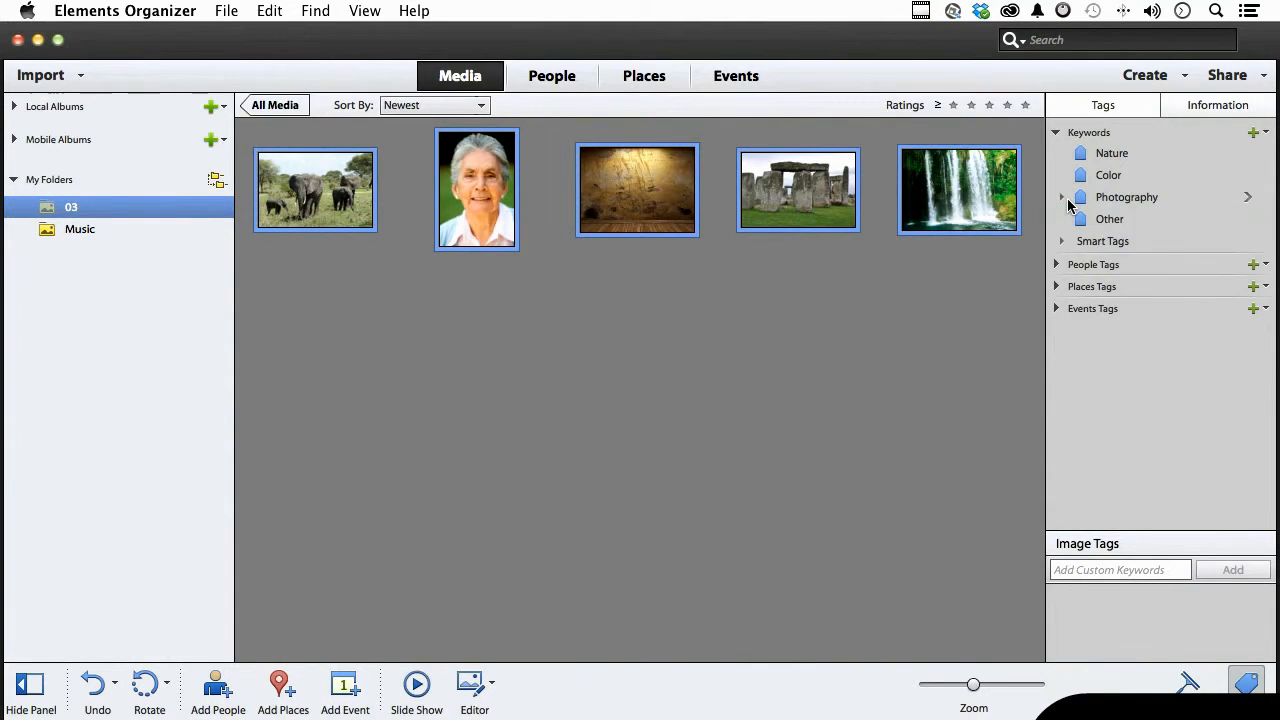
click(1063, 199)
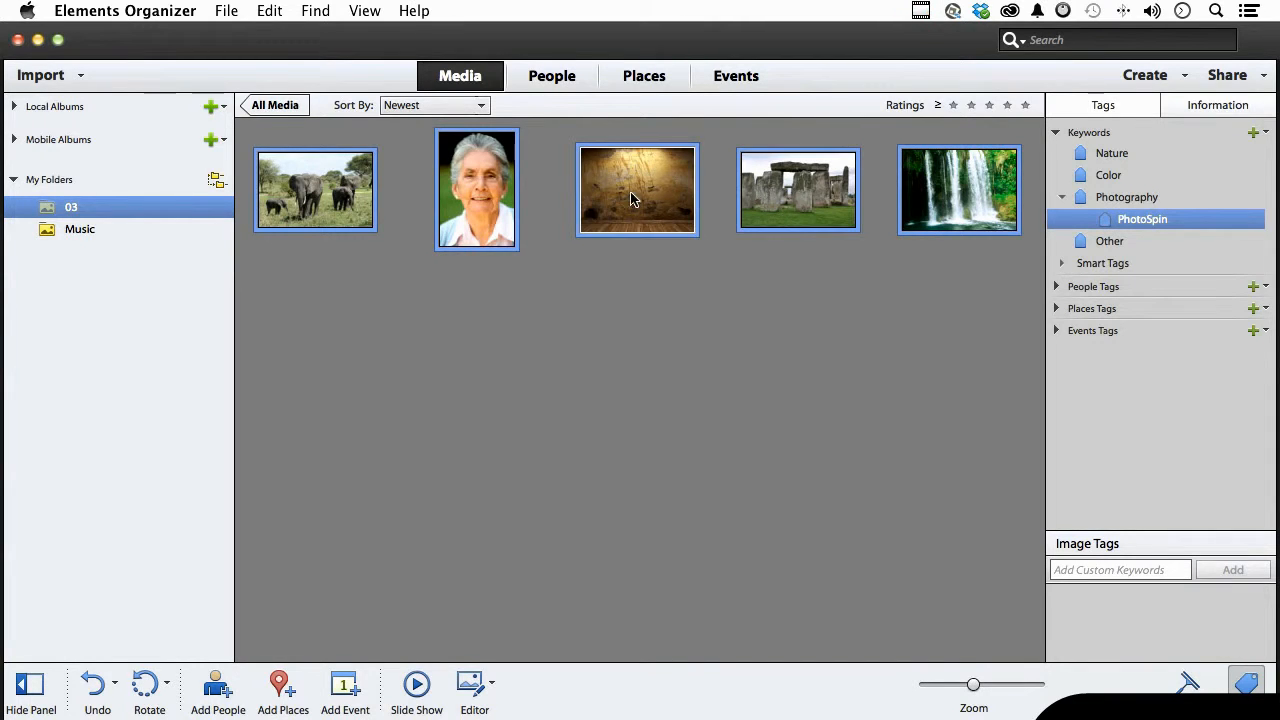
Apply the PhotoSpin keyword tag to all the selected photos, then deselect them and collapse the keyword list
right_click(1130, 221)
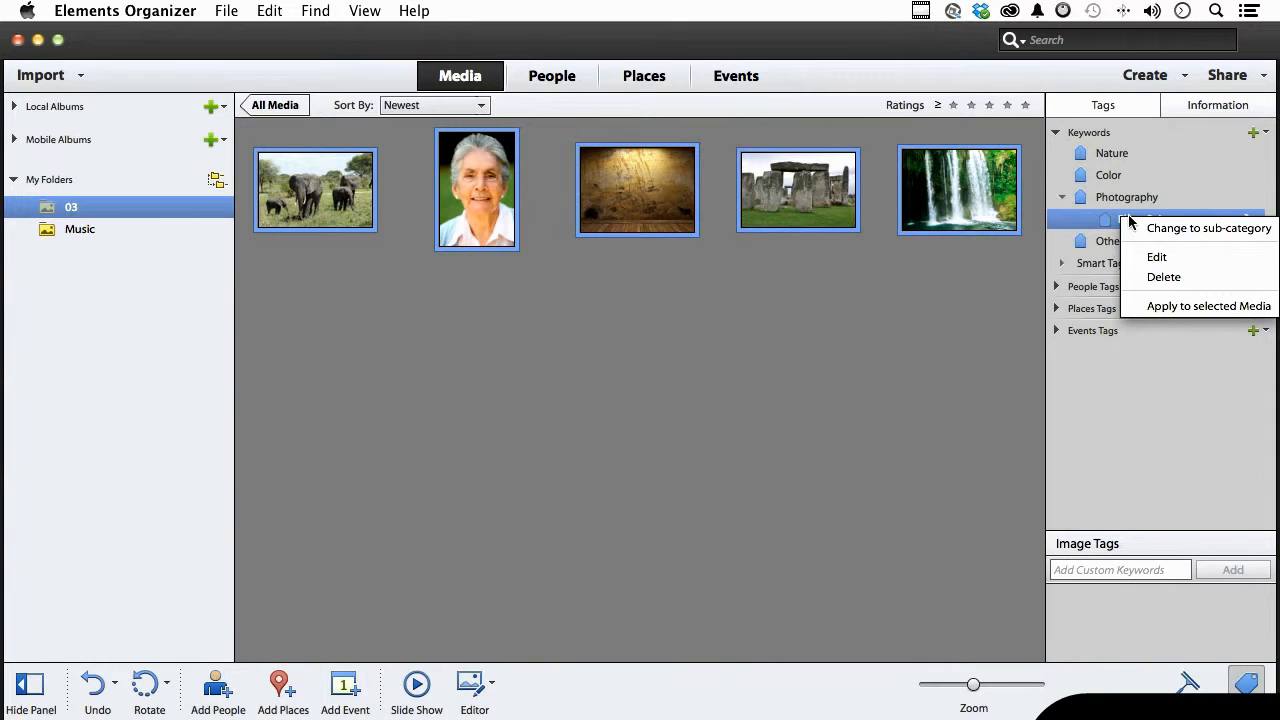
click(1150, 310)
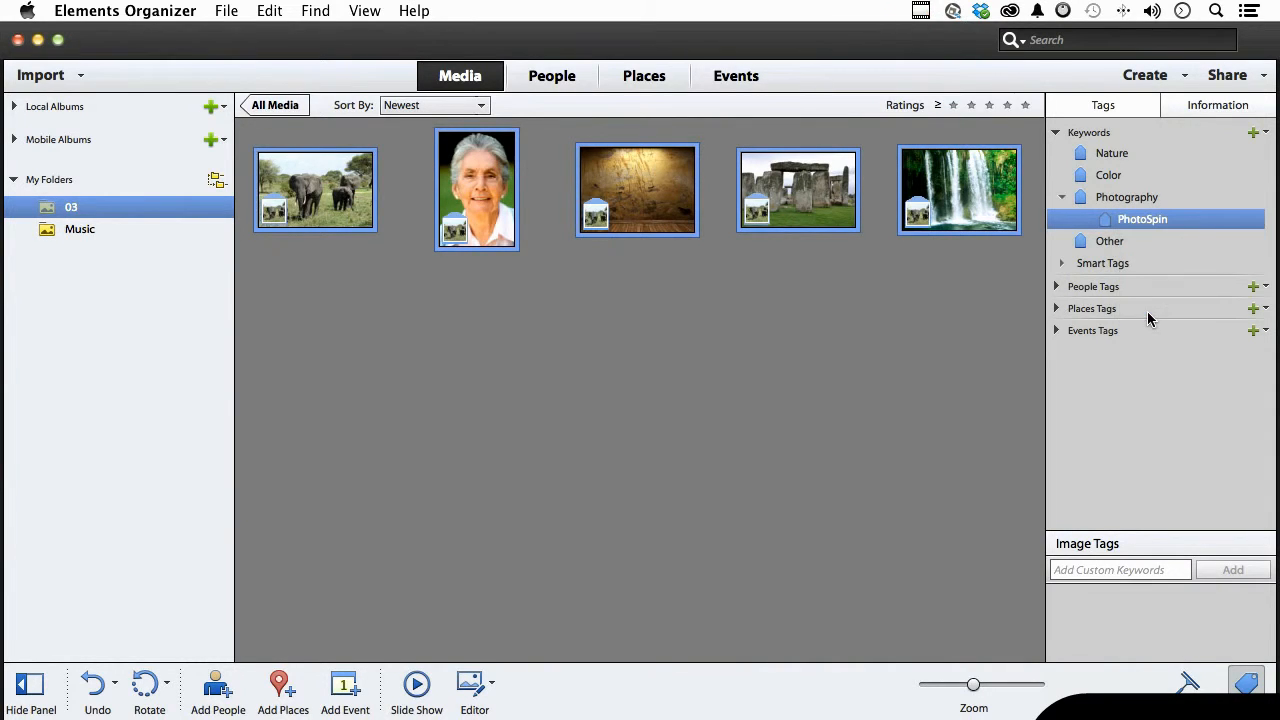
click(761, 428)
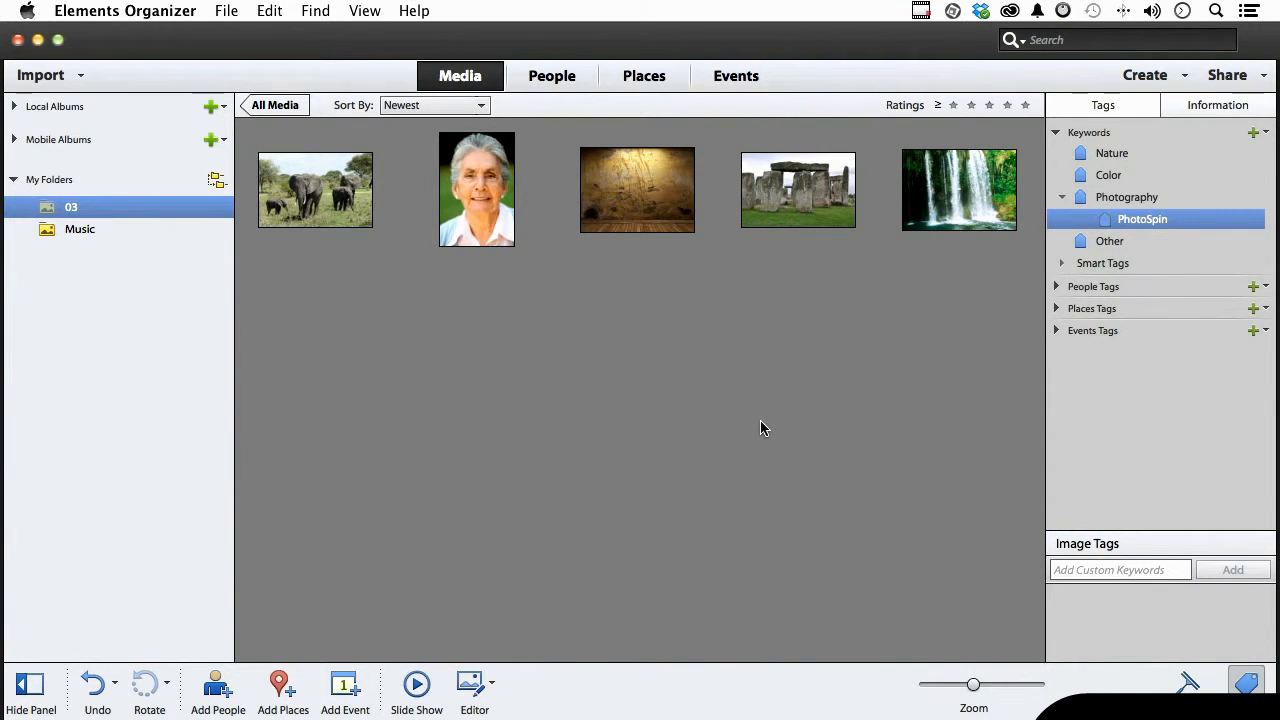
click(1056, 133)
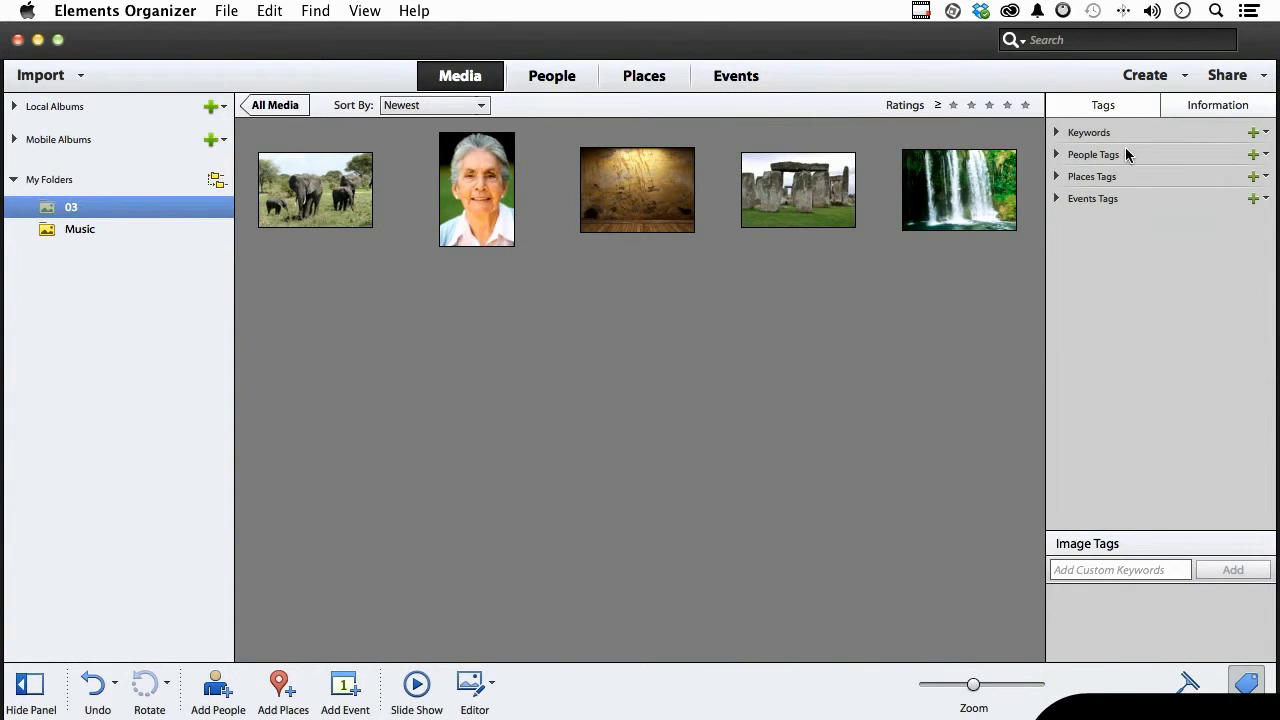
Tag the woman's portrait with the second individual's people tag and check the result in the People view
click(1057, 156)
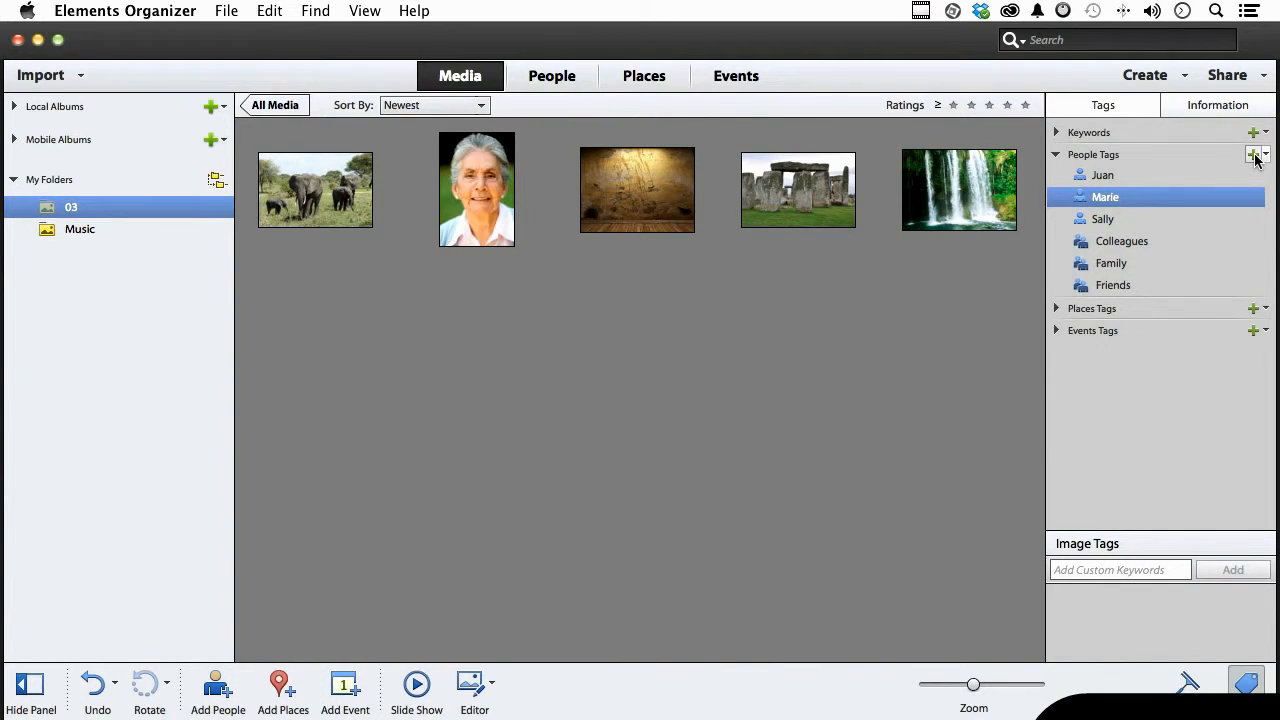
drag(1077, 204, 481, 199)
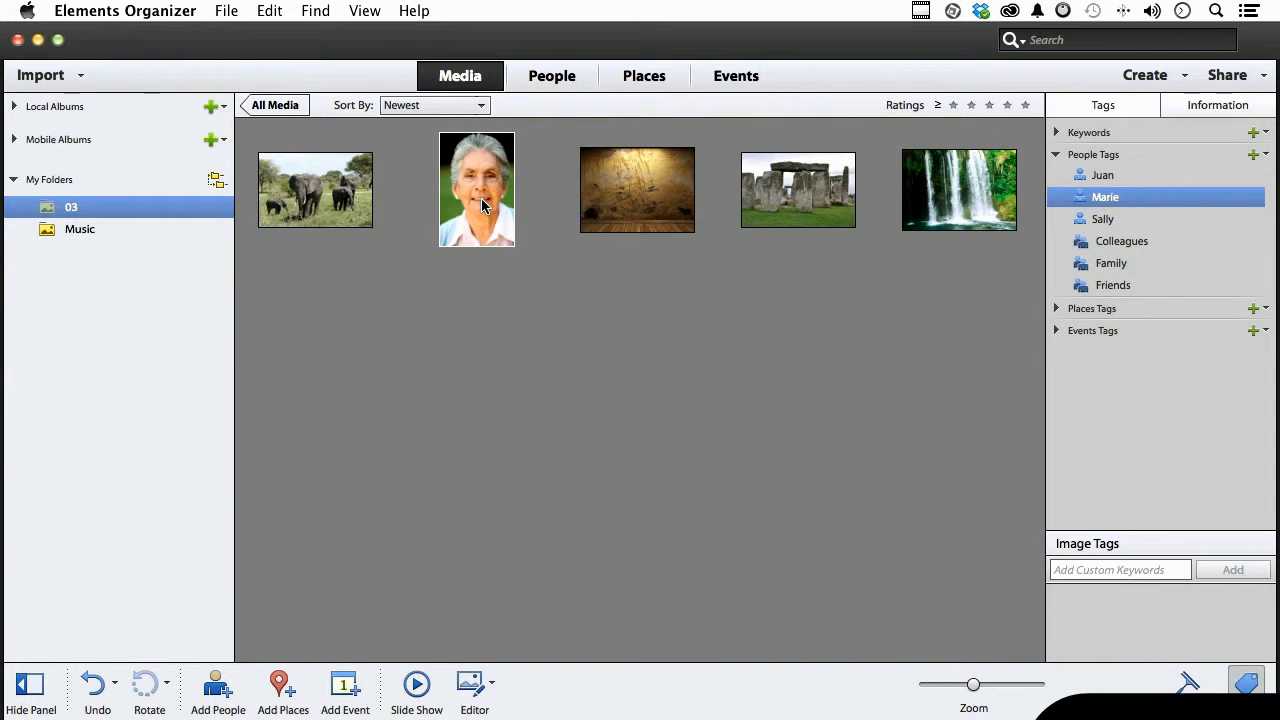
drag(1080, 202, 477, 197)
click(1056, 155)
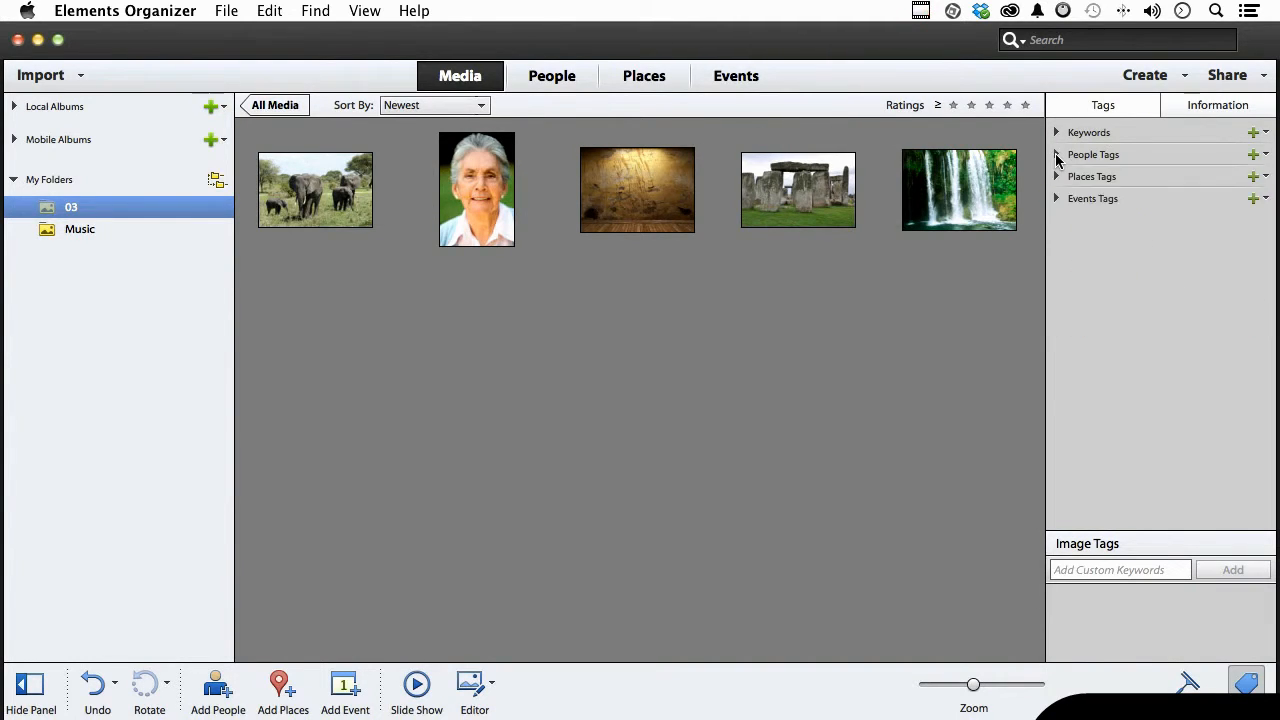
click(555, 82)
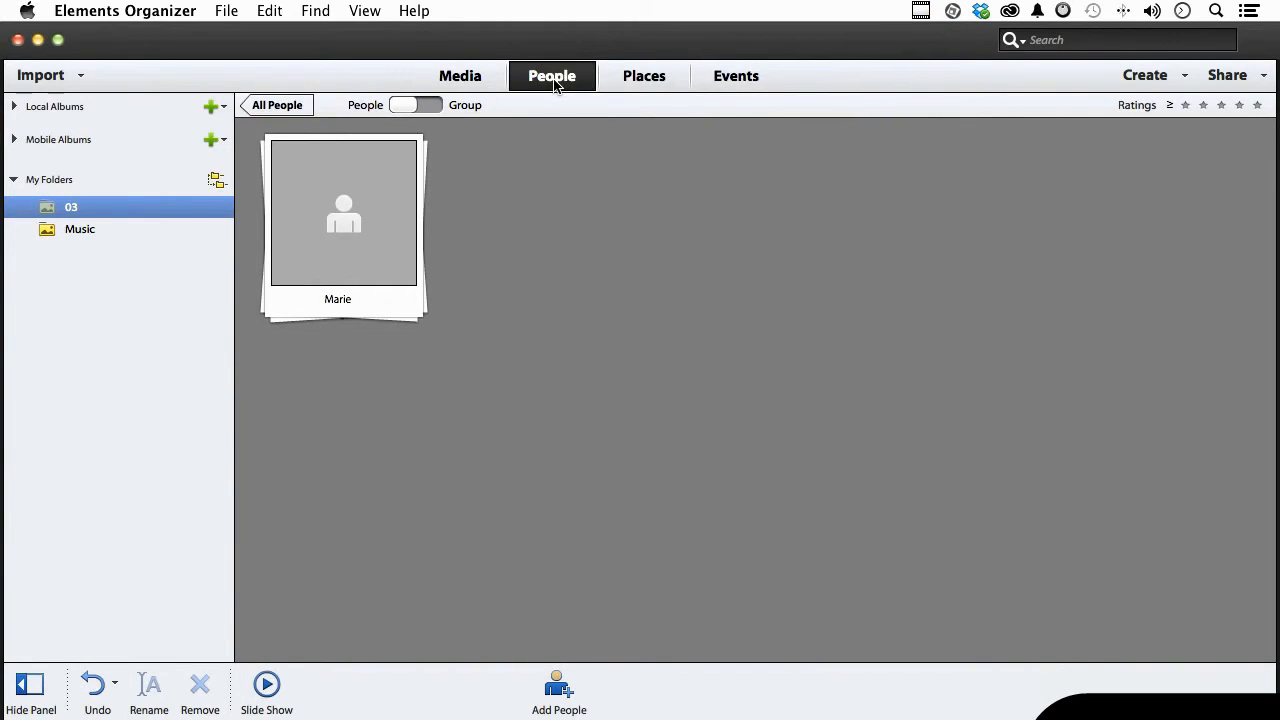
click(462, 80)
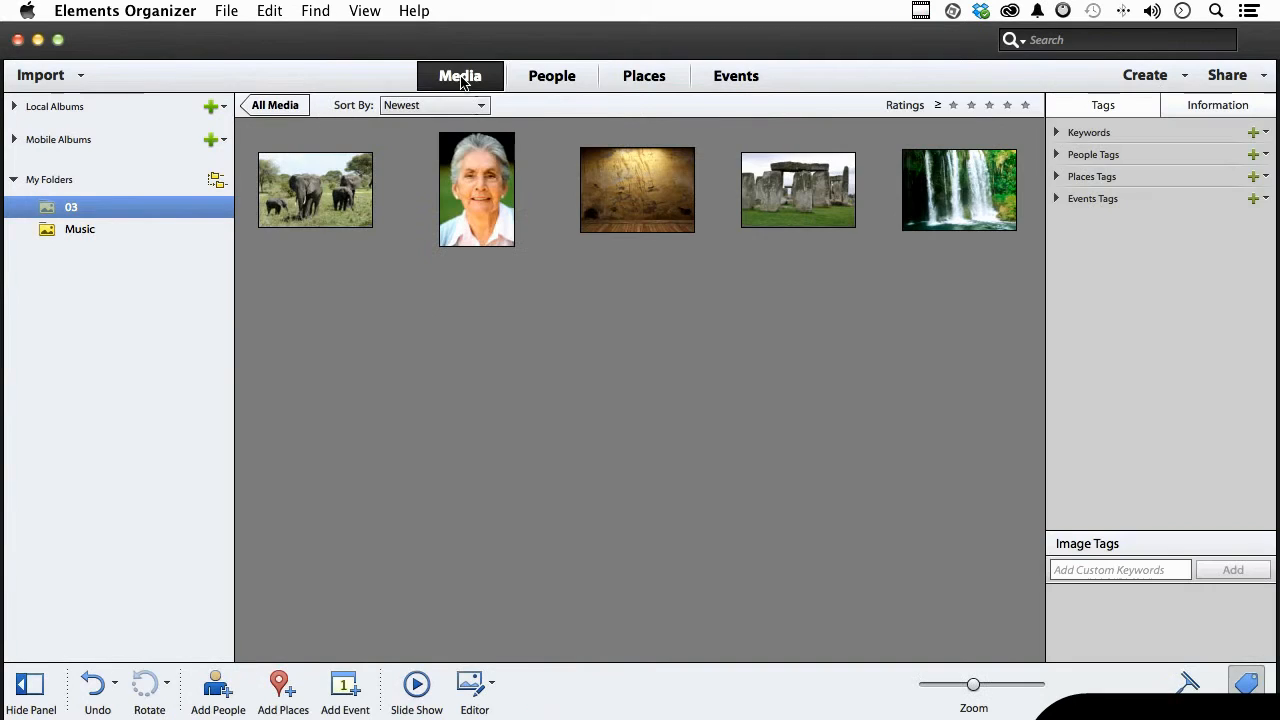
Tag the Stonehenge photo with the Stonehenge place under United Kingdom, England, Wiltshire, and check its location on the Places map
click(811, 202)
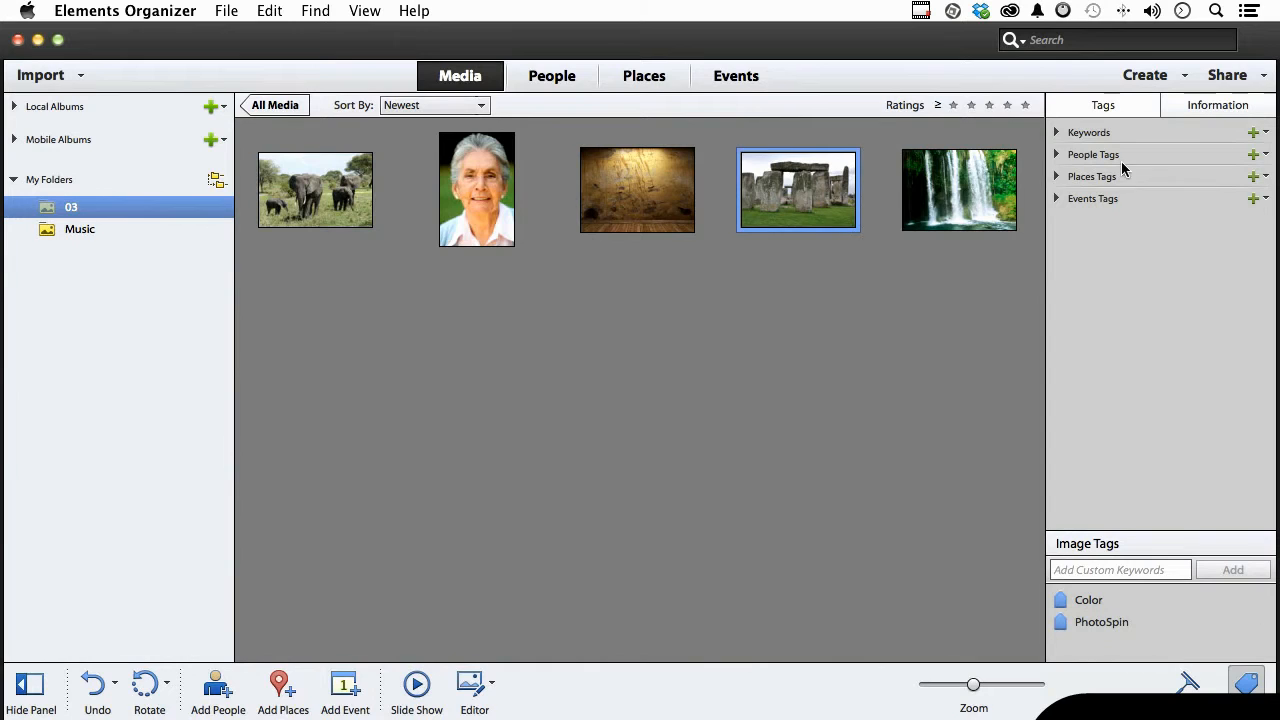
click(1056, 176)
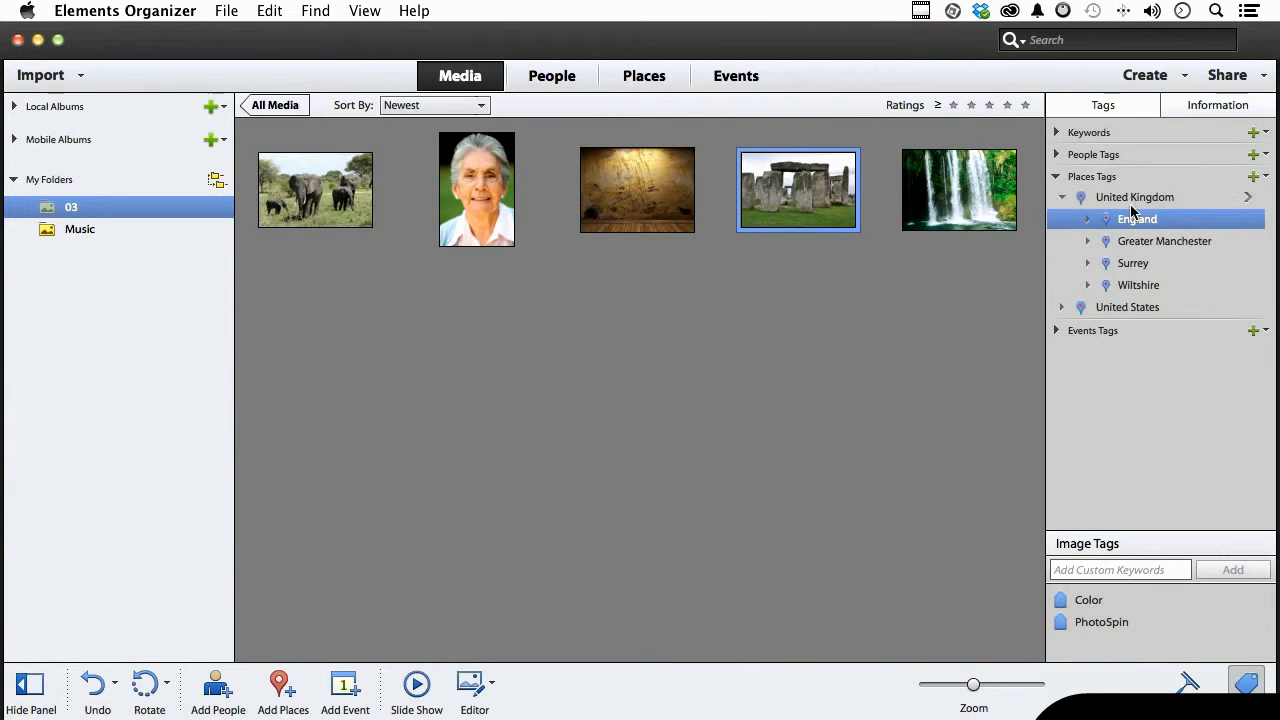
click(1088, 219)
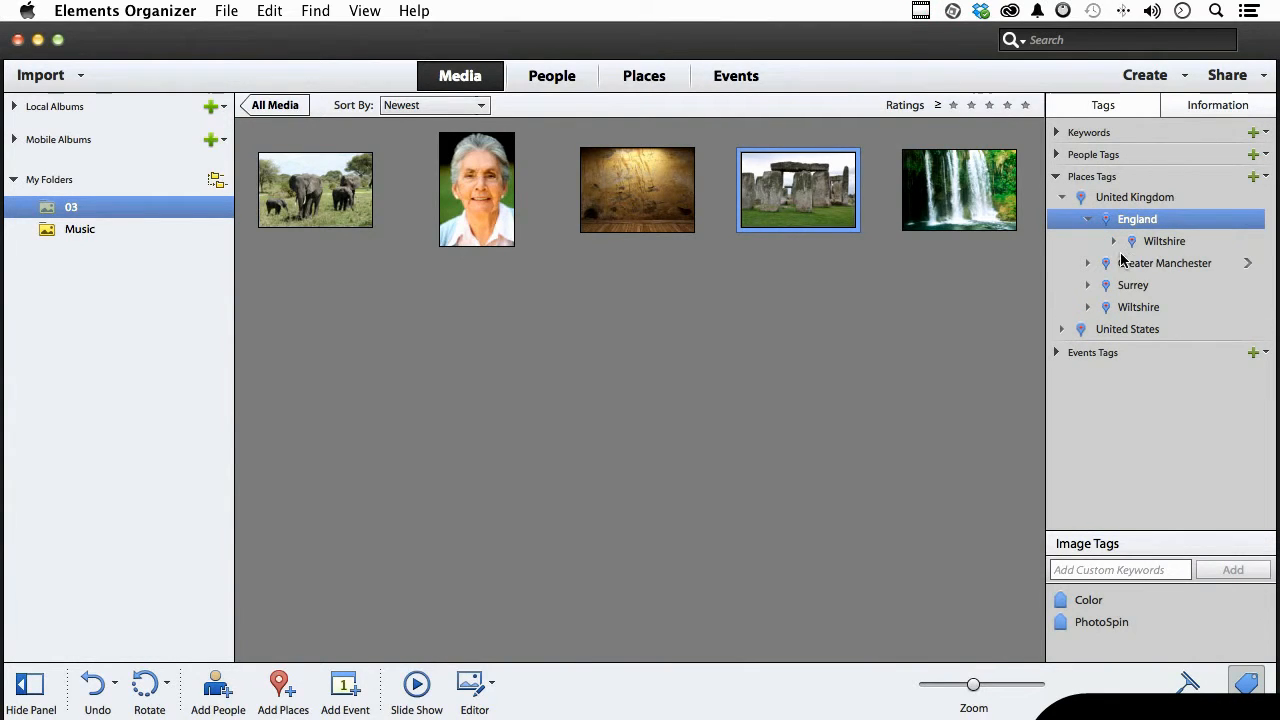
click(1114, 241)
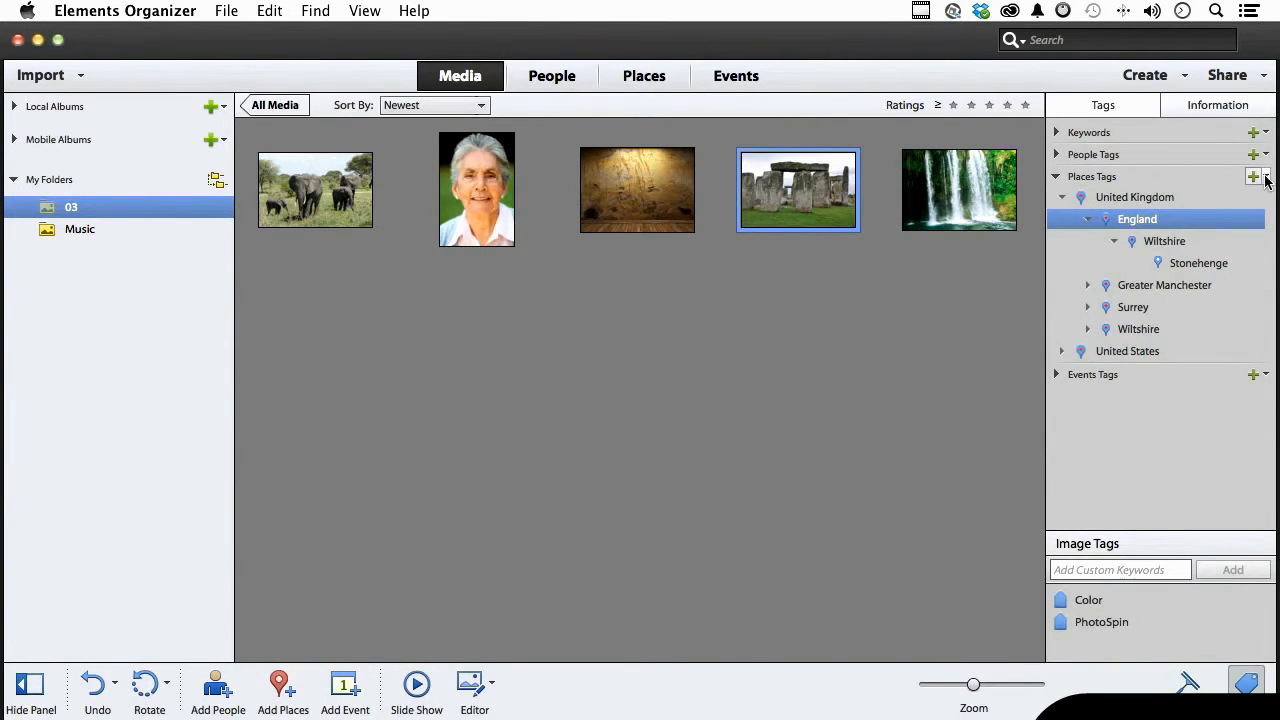
click(1266, 180)
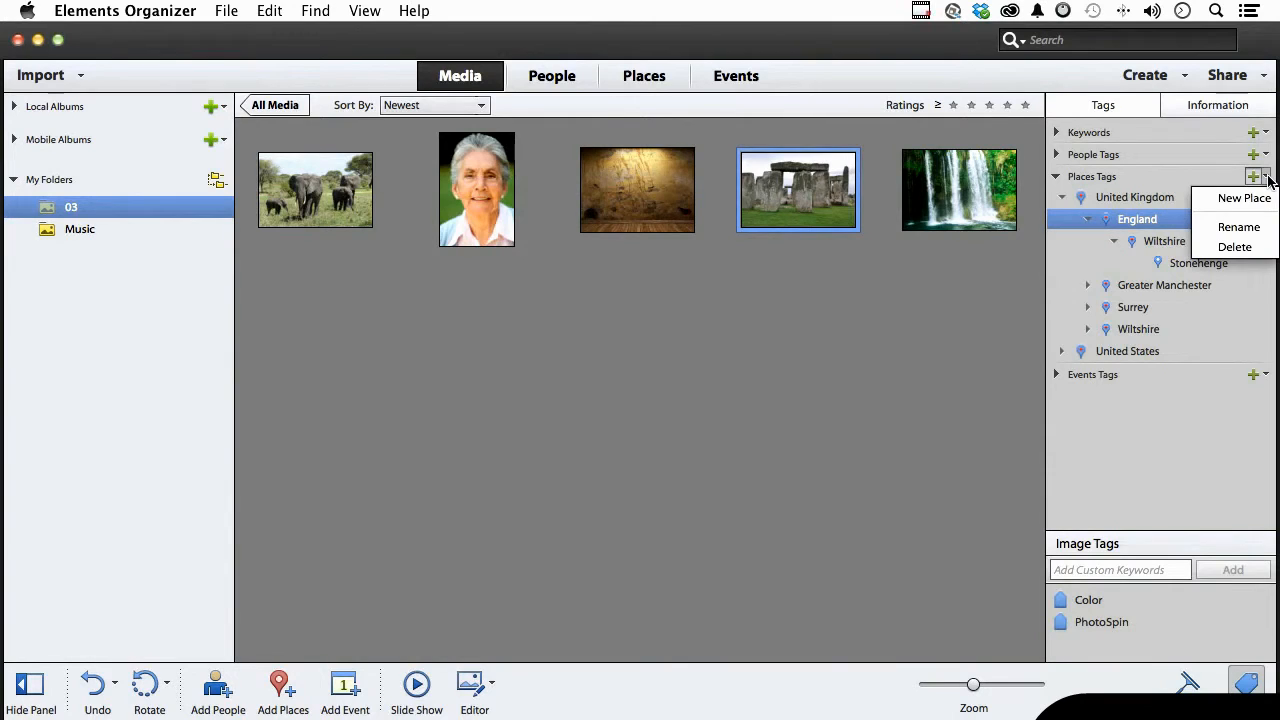
click(1266, 180)
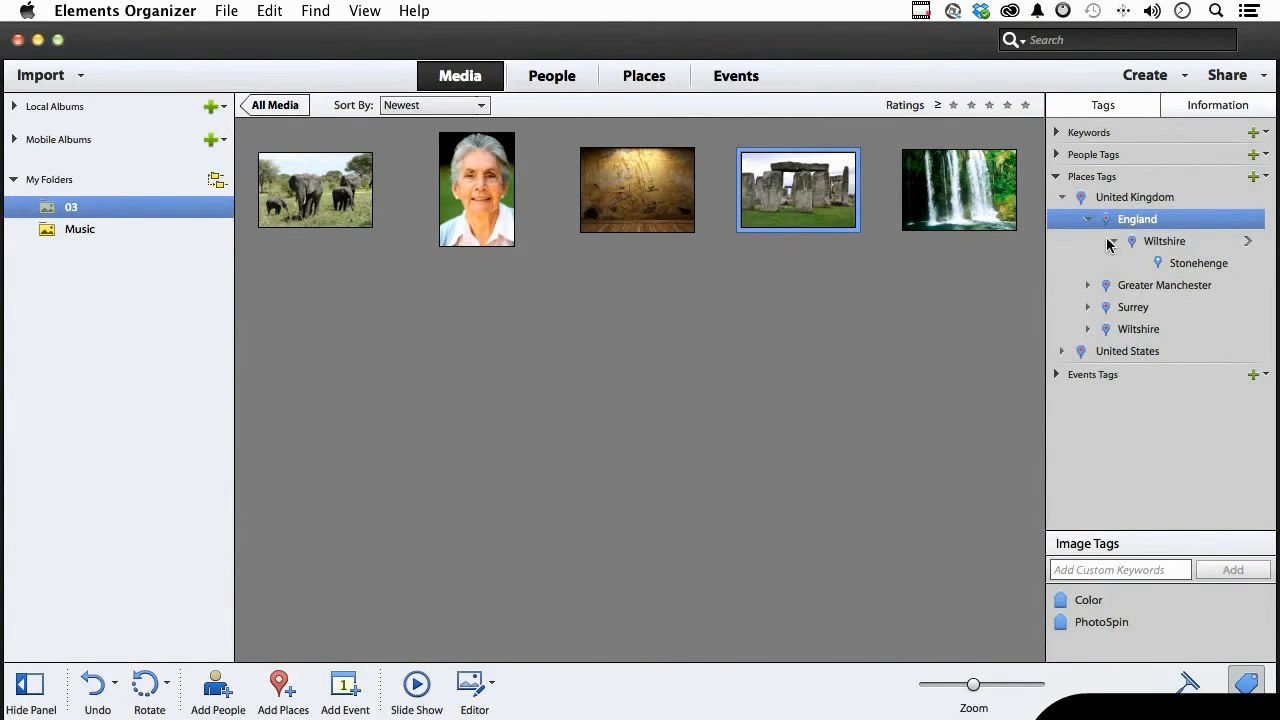
mouse_move(1166, 270)
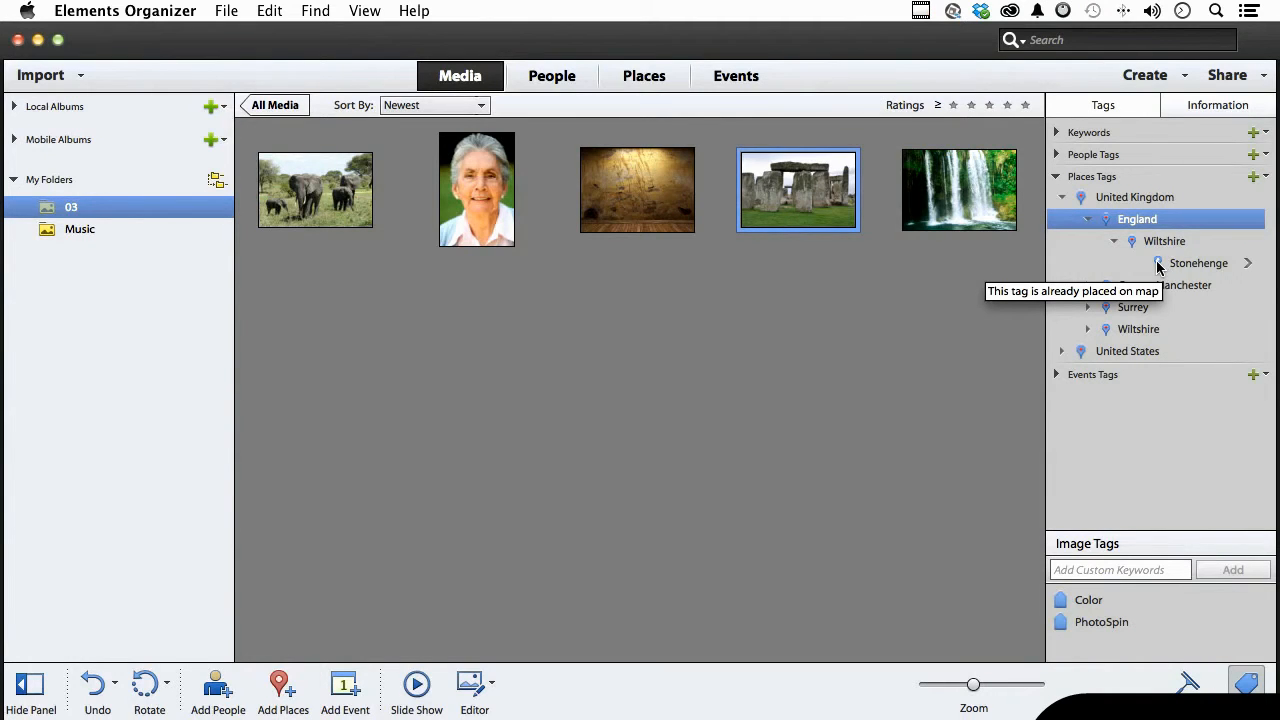
drag(1158, 265, 815, 190)
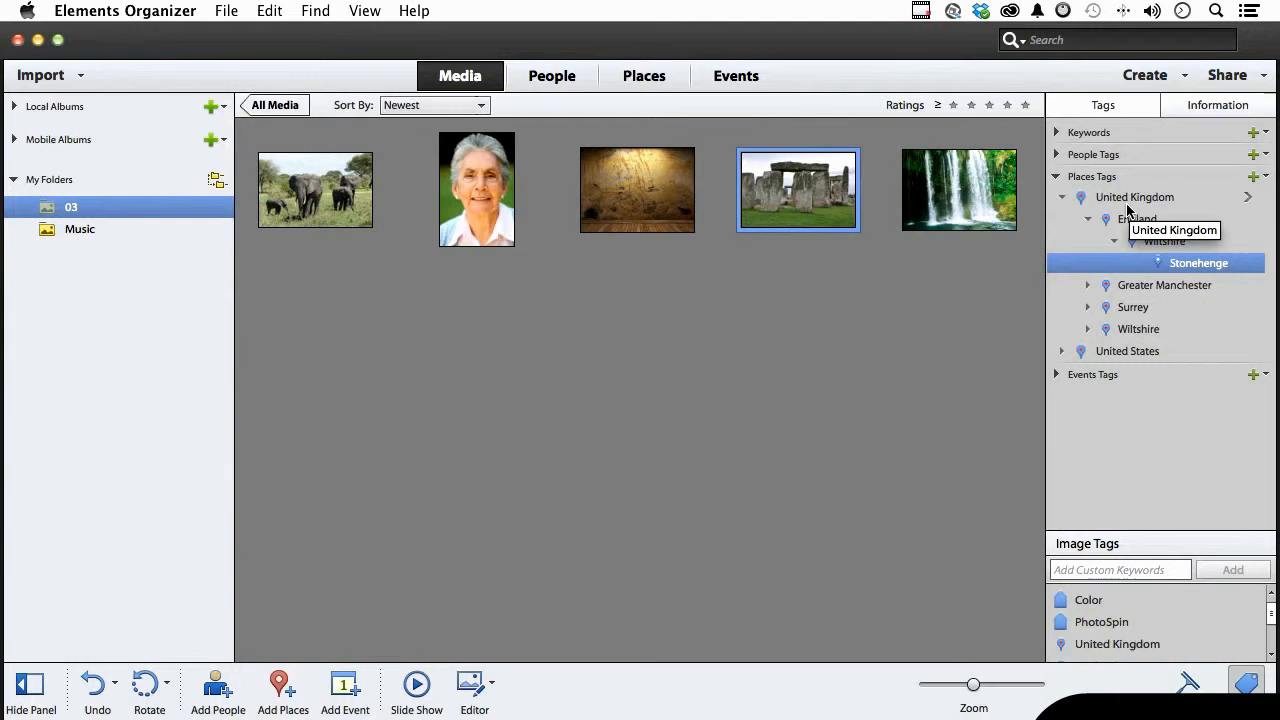
click(652, 78)
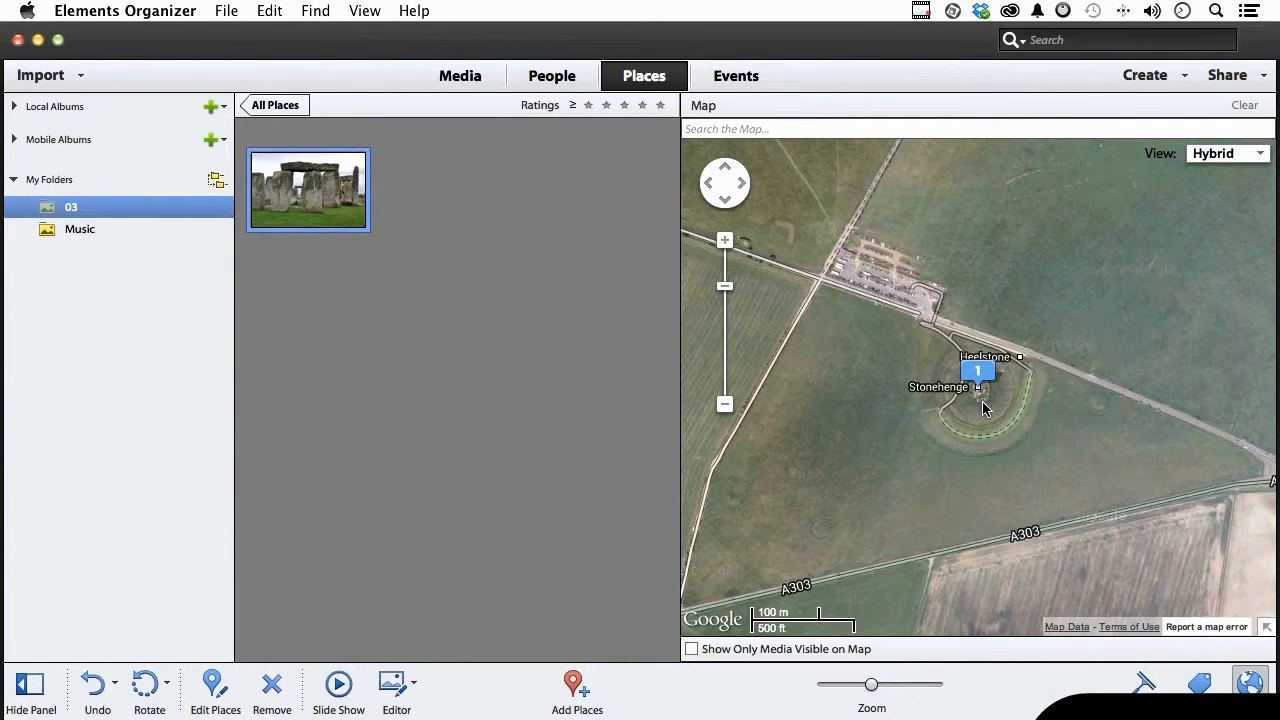
click(472, 80)
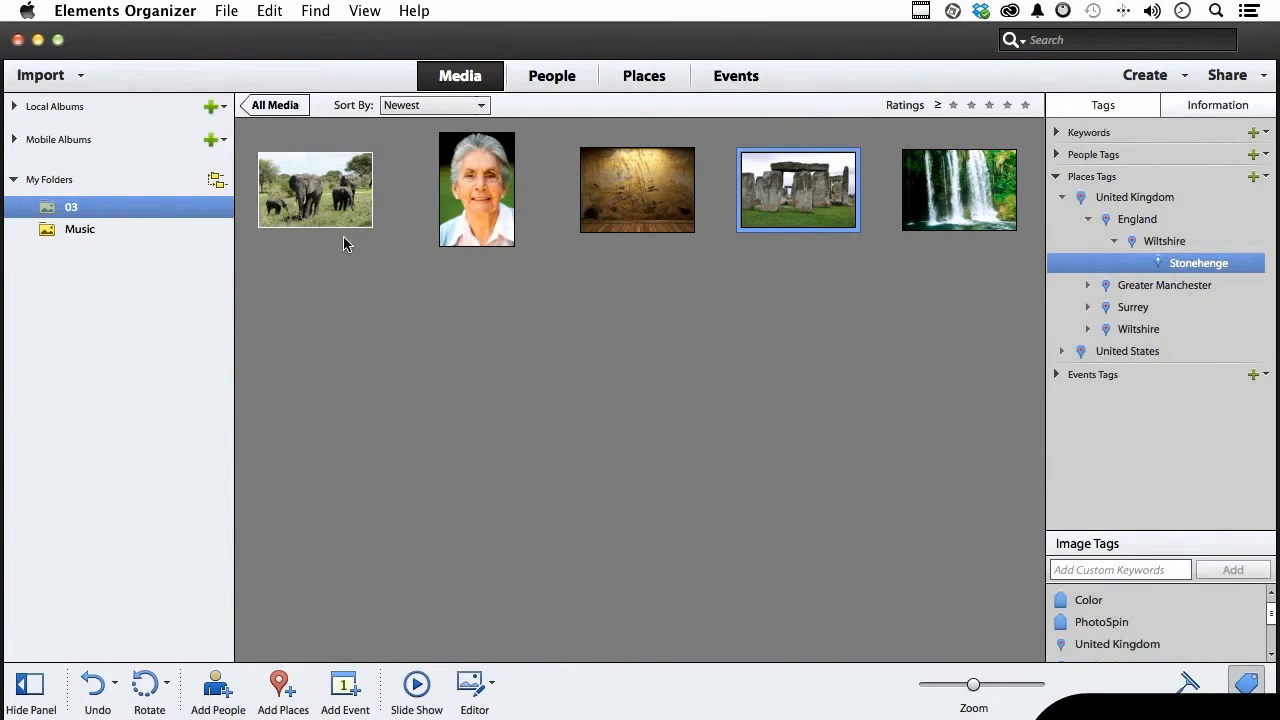
Examine the image tags assigned to the elephant photo and the Stonehenge photo
click(316, 205)
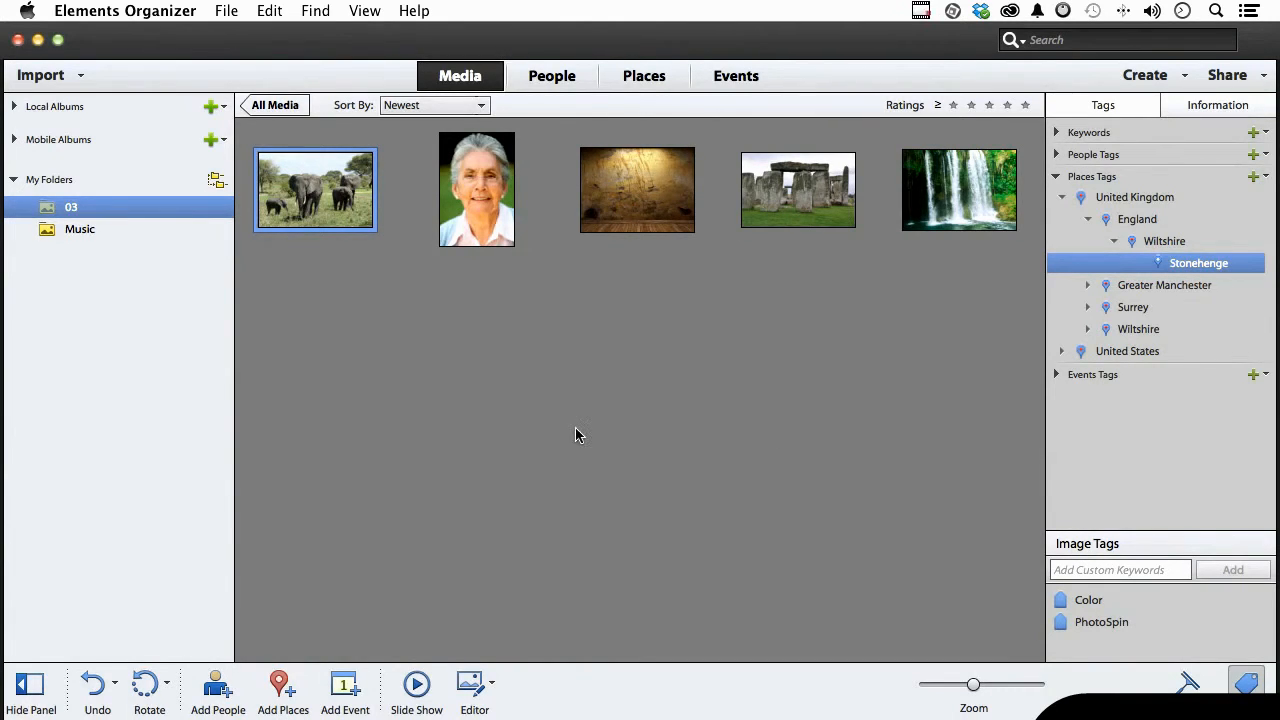
click(810, 224)
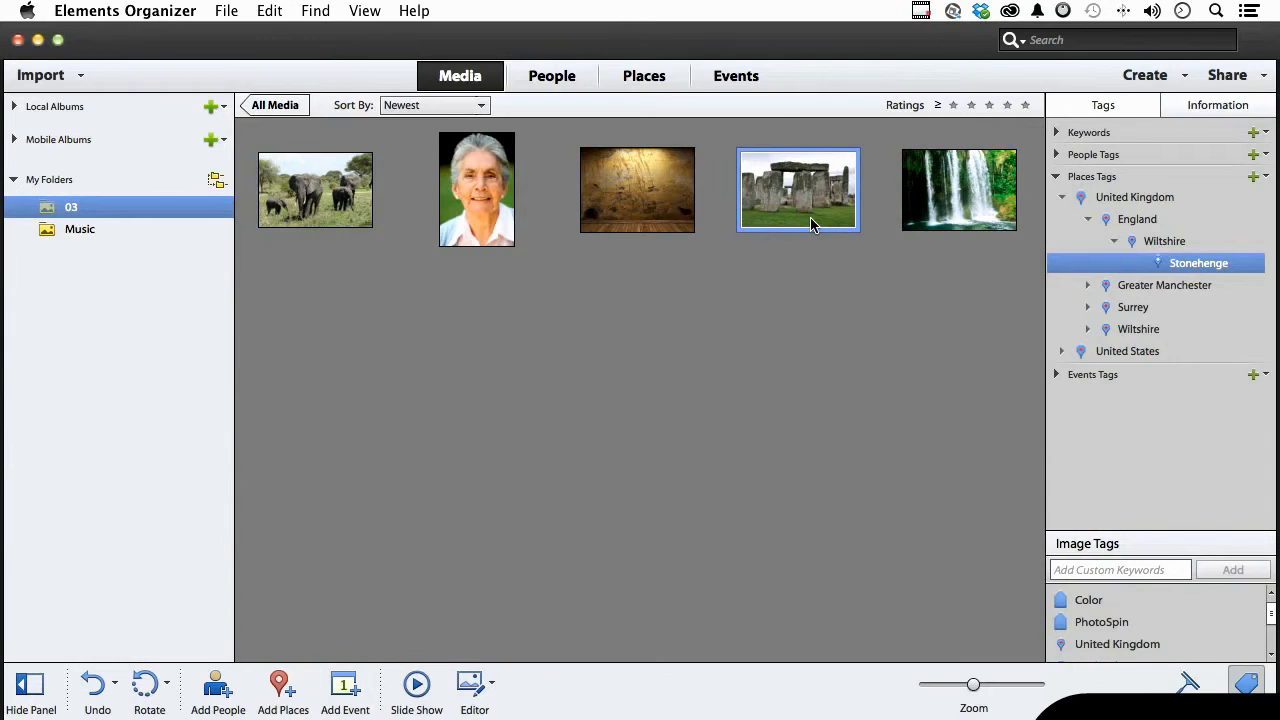
scroll(1190, 640, down, 3)
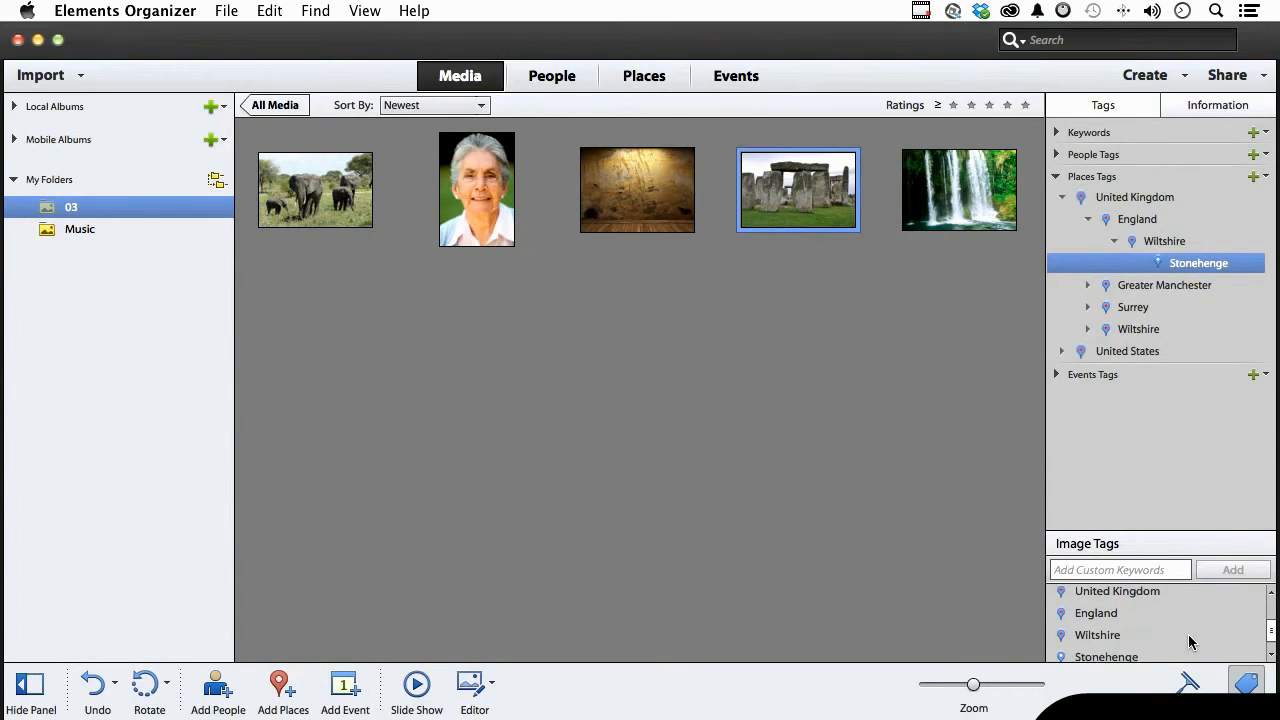
scroll(1190, 641, up, 1)
scroll(1190, 641, up, 2)
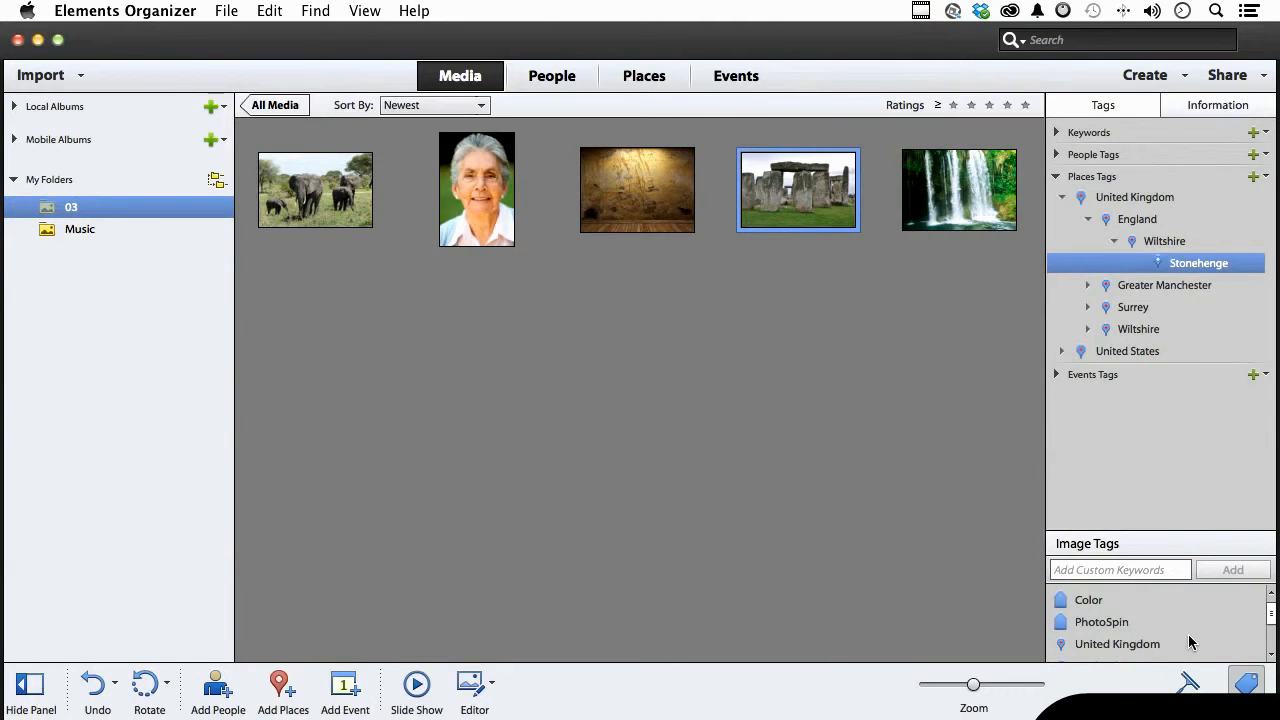
Add the existing Nature keyword to the elephant photo's image tags
click(316, 188)
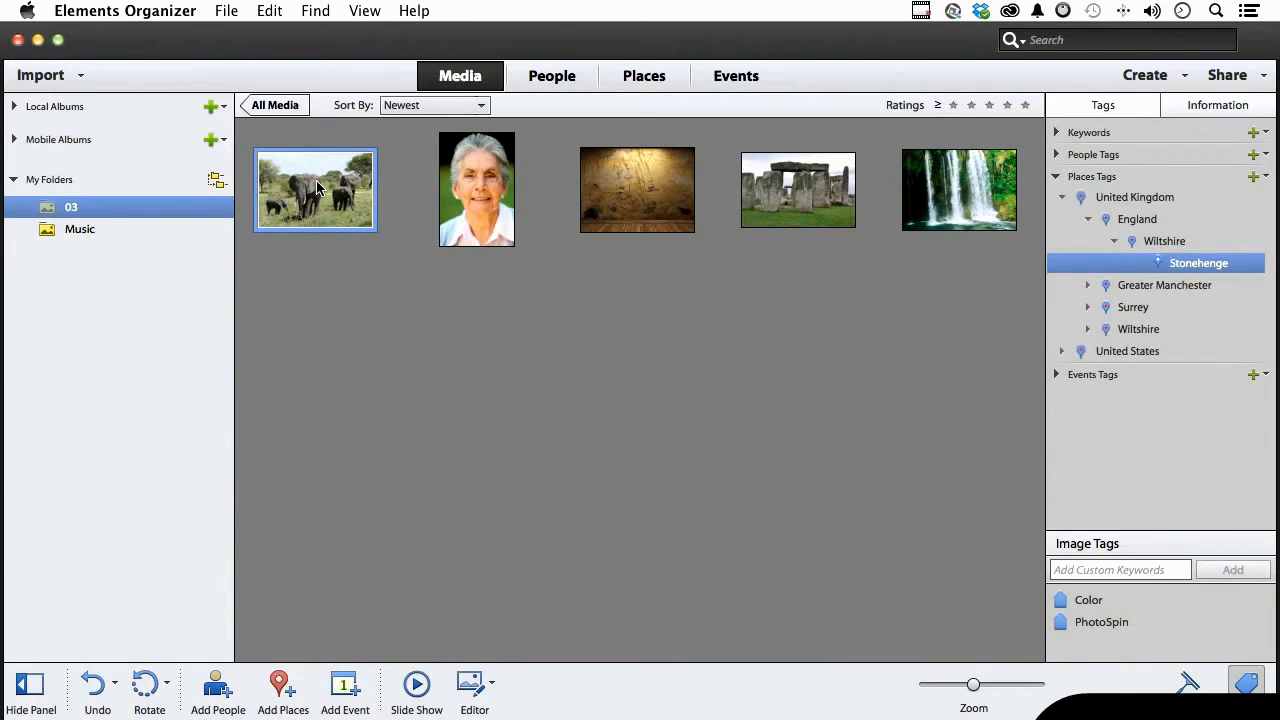
click(1144, 575)
scroll(1137, 668, down, 1)
scroll(1137, 668, down, 7)
scroll(1137, 668, down, 1)
scroll(1137, 668, down, 5)
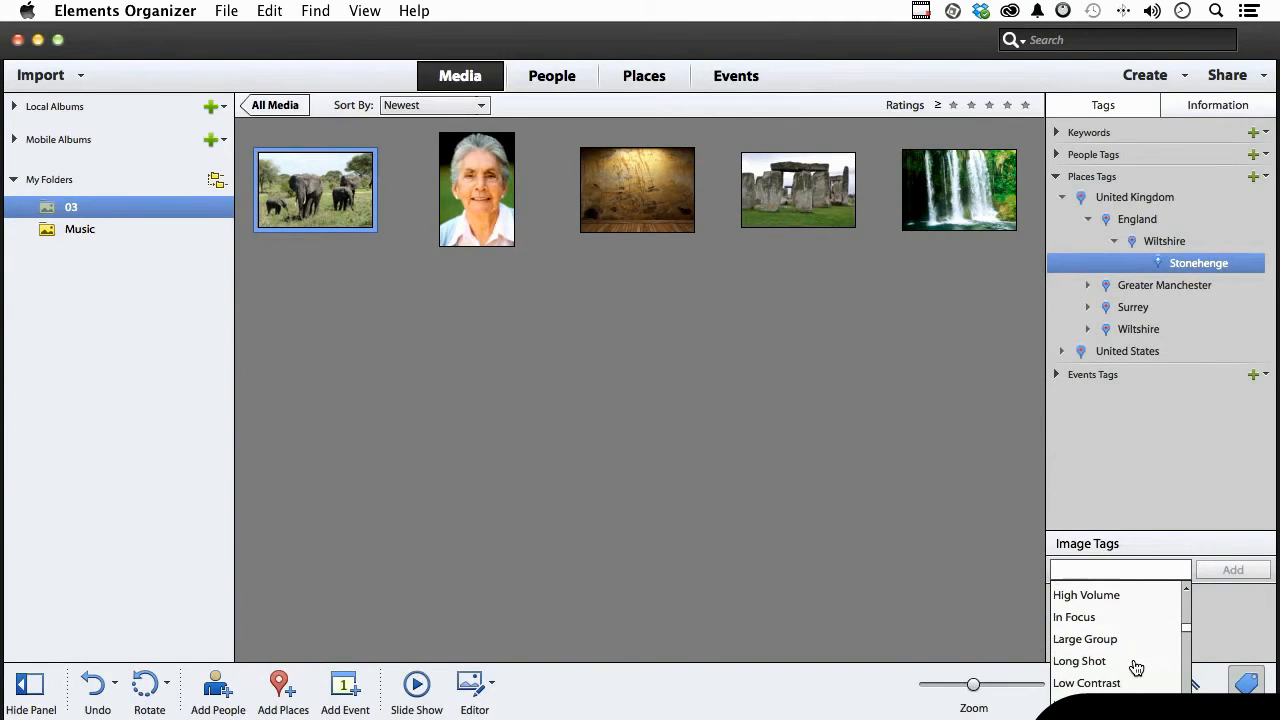
scroll(1137, 668, down, 4)
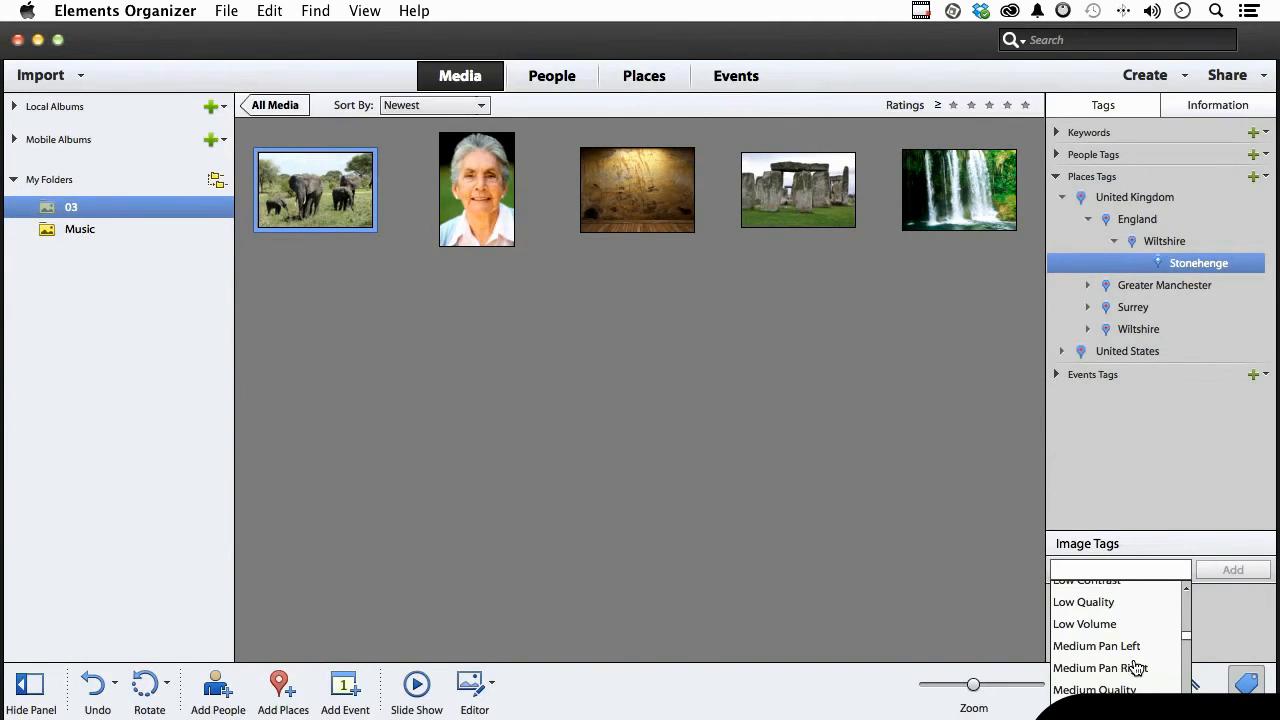
scroll(1137, 668, down, 5)
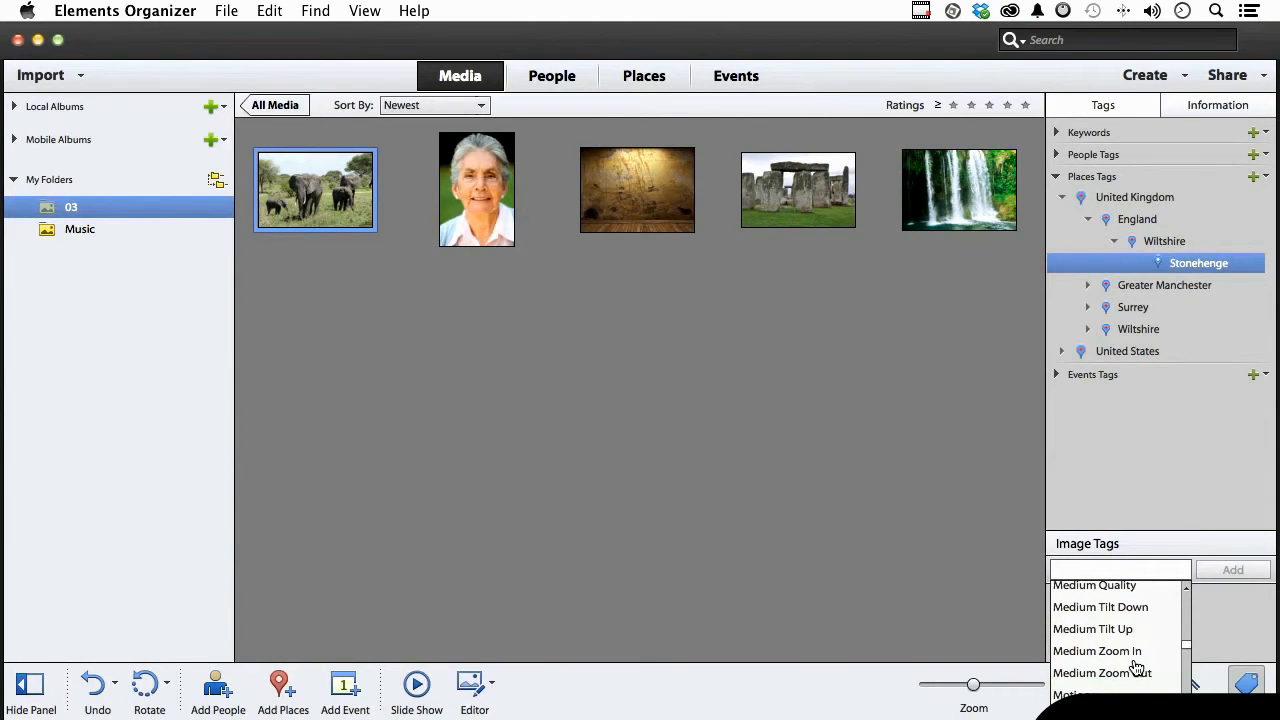
scroll(1137, 668, up, 1)
scroll(1137, 668, down, 4)
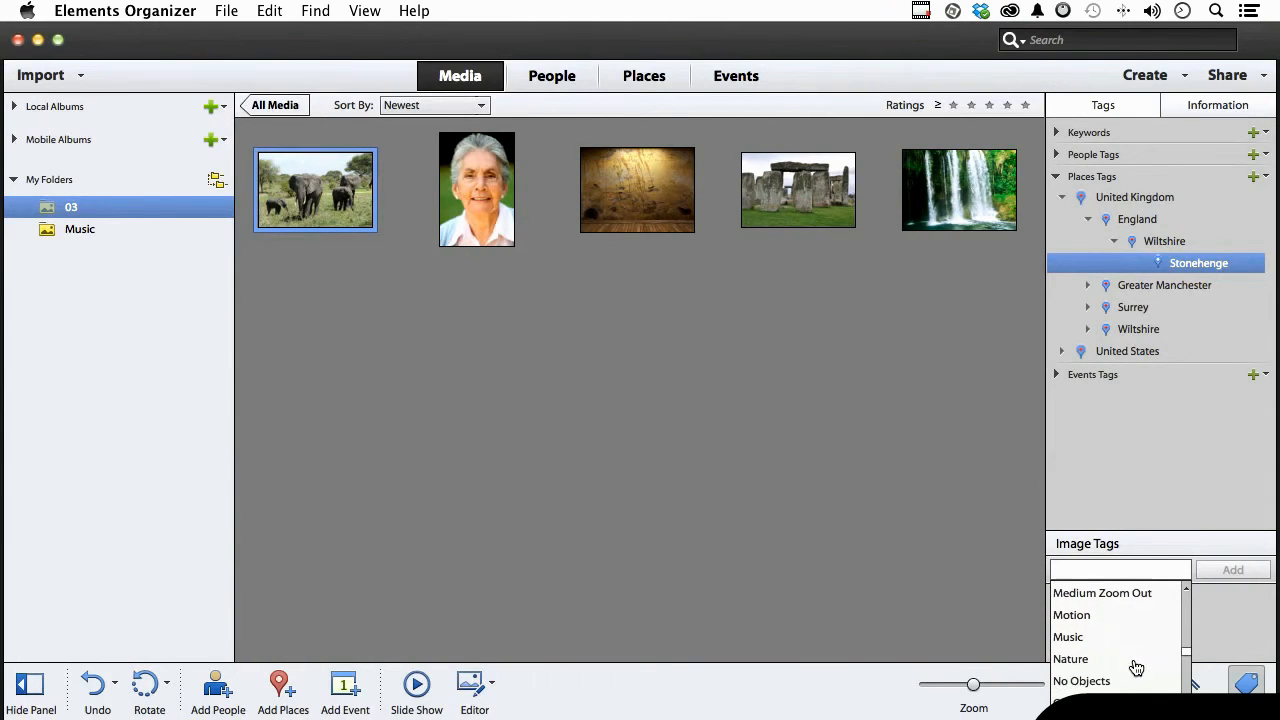
click(1071, 657)
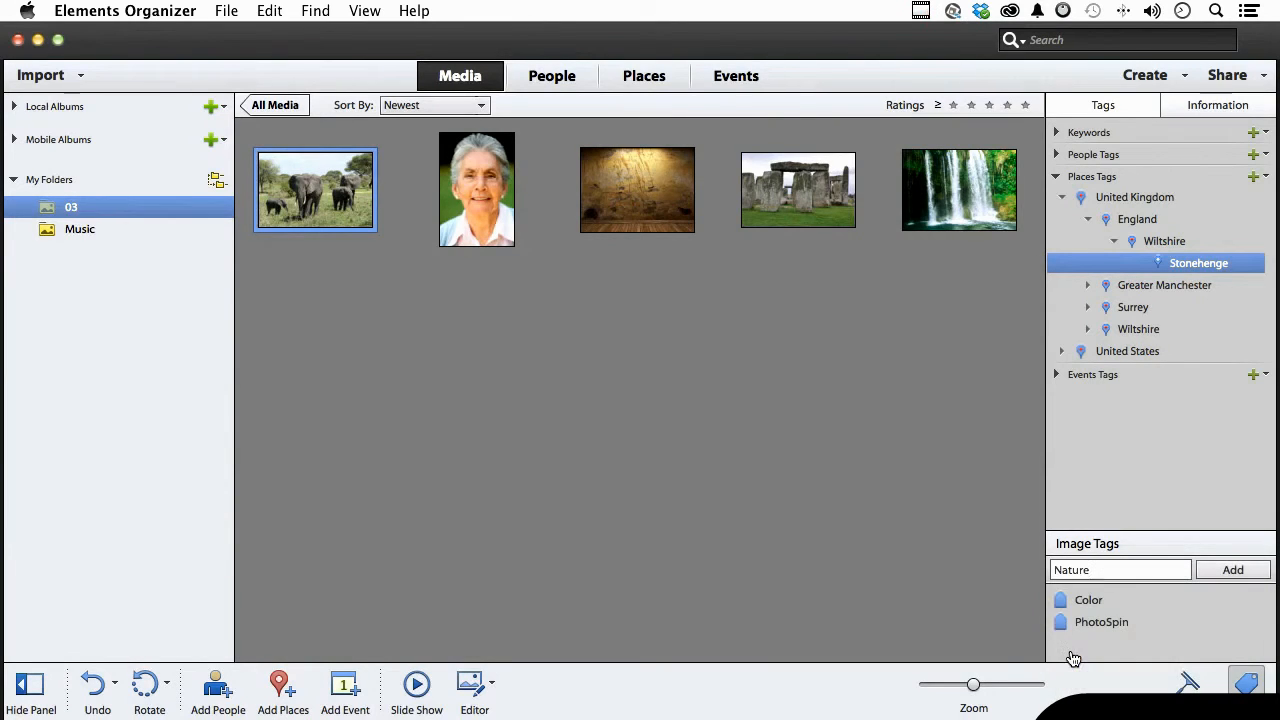
click(1218, 570)
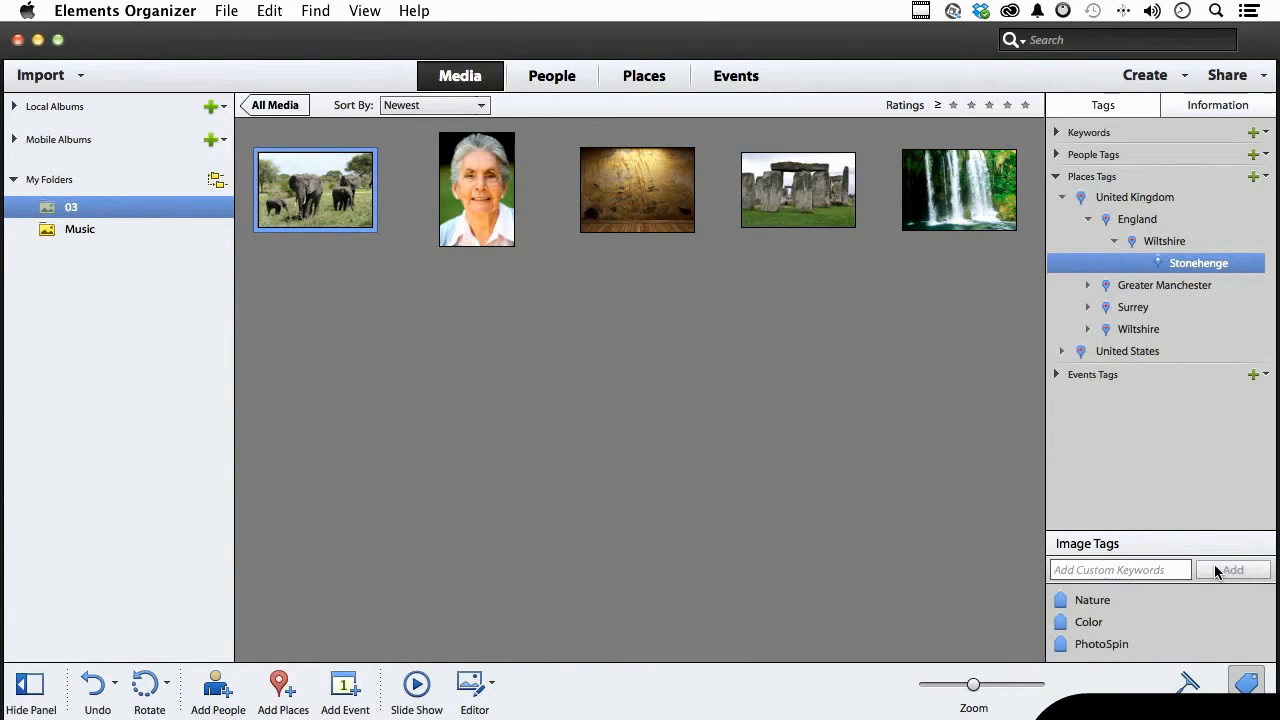
Create a new custom keyword Elephants on the elephant photo and check it in the photo's image tags
click(1175, 572)
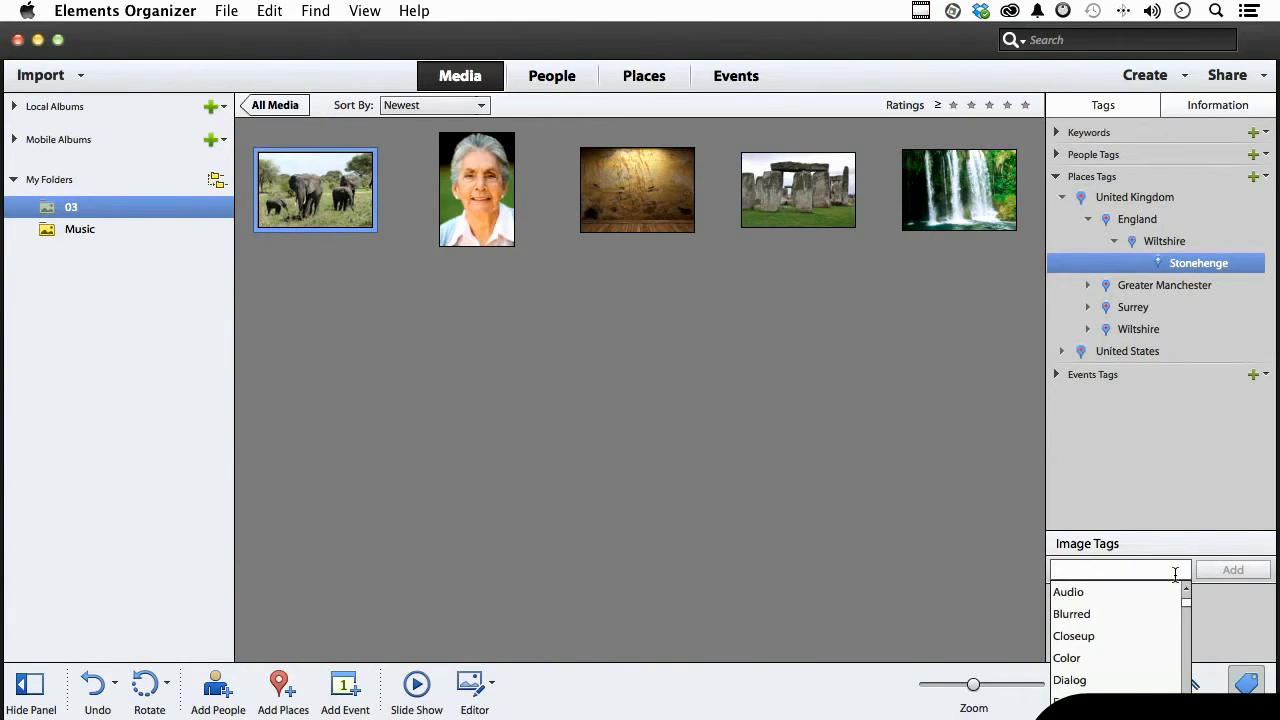
text(Elephants)
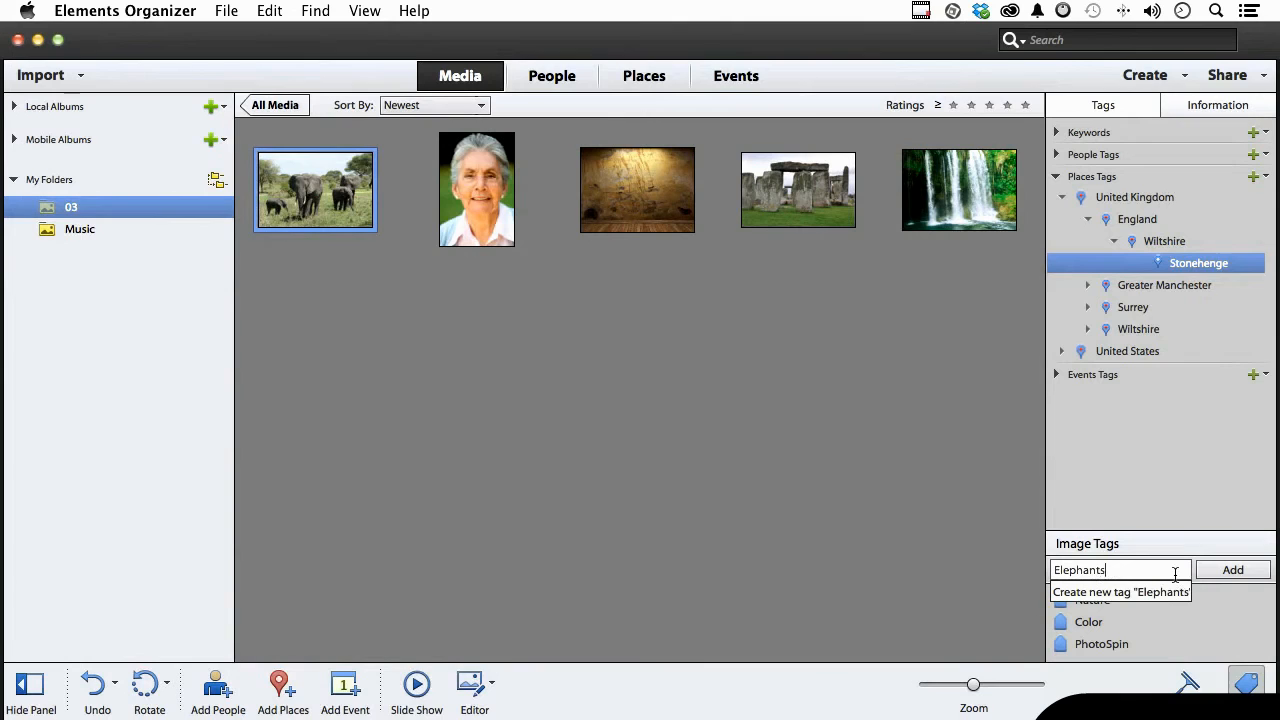
click(1229, 570)
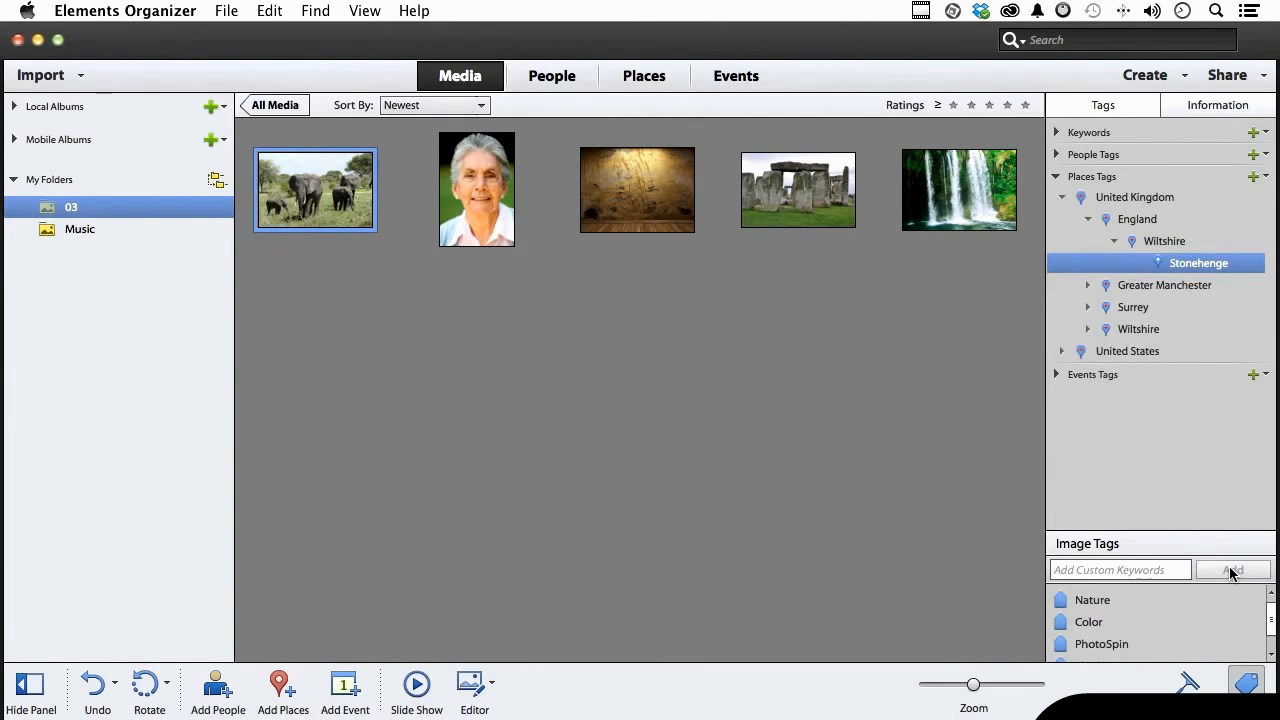
scroll(1193, 612, down, 1)
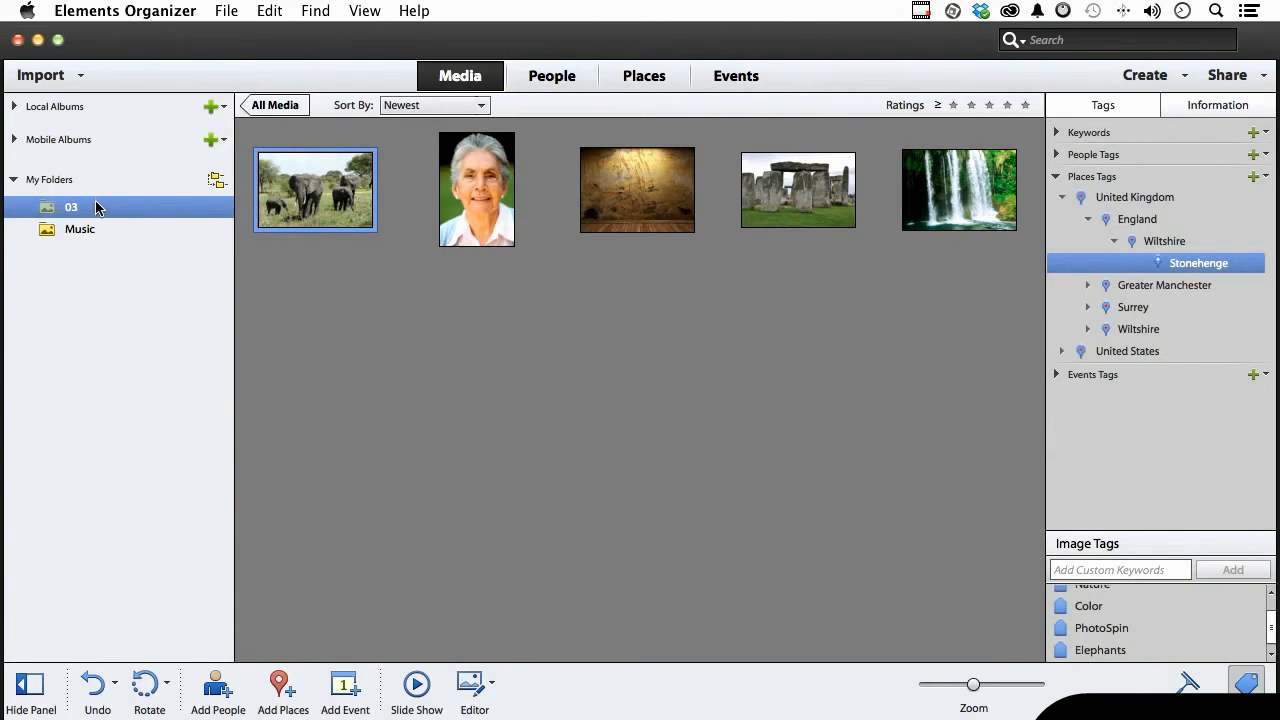
mouse_move(96, 207)
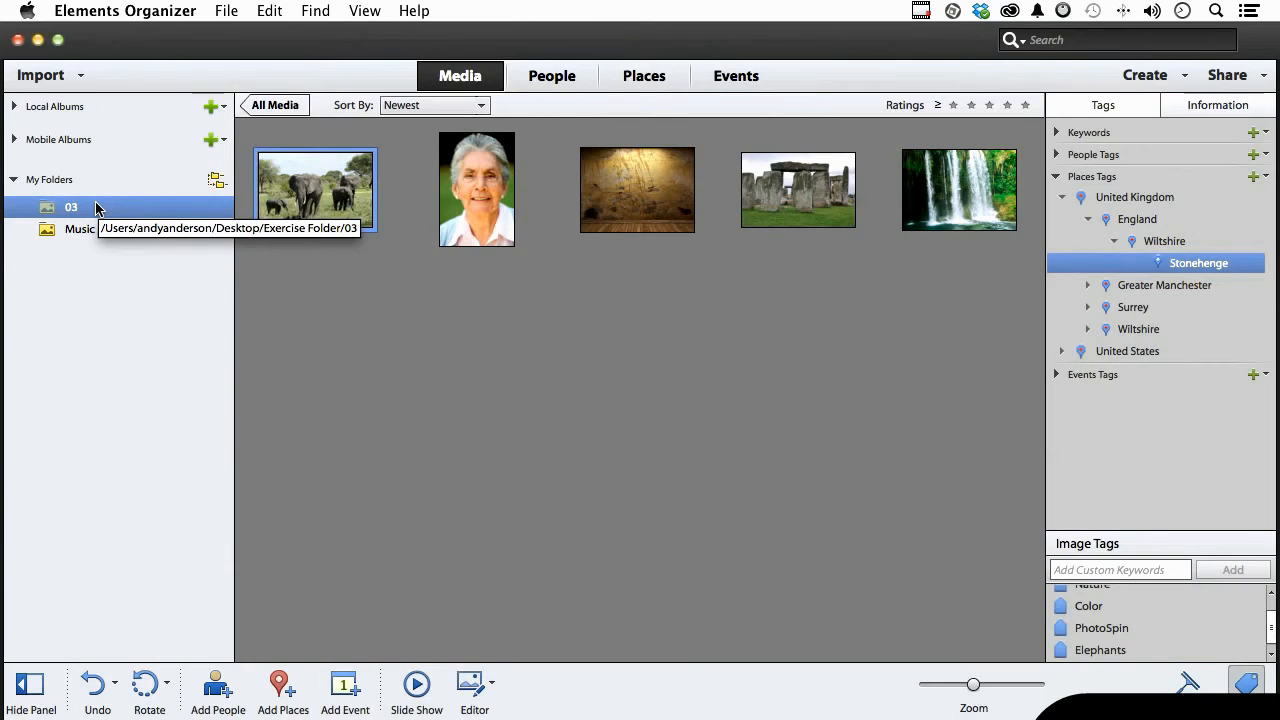